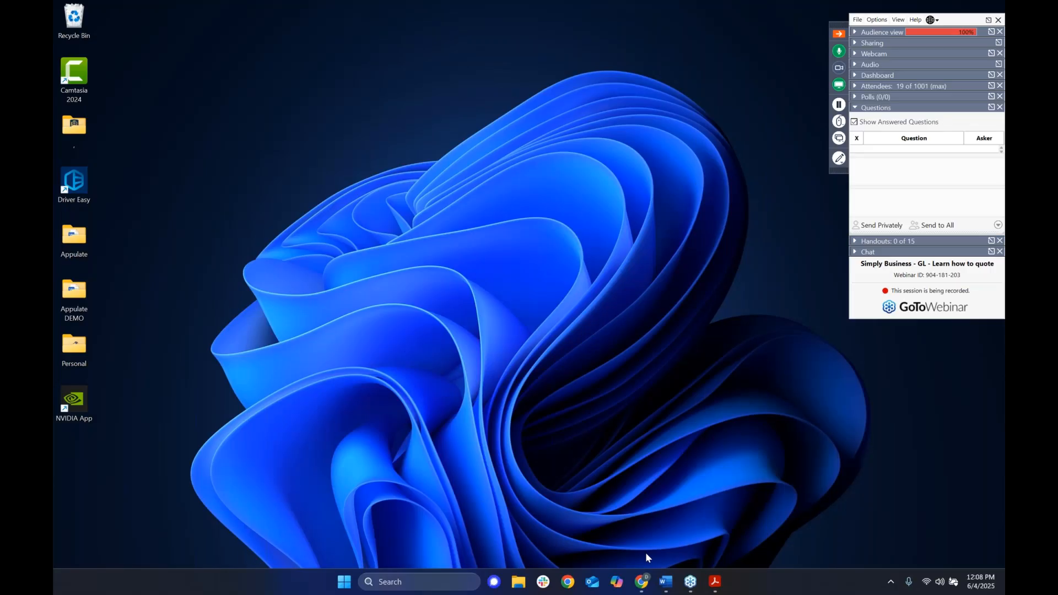
Bring the Appulate browser window to the front and maximize it.
click(665, 585)
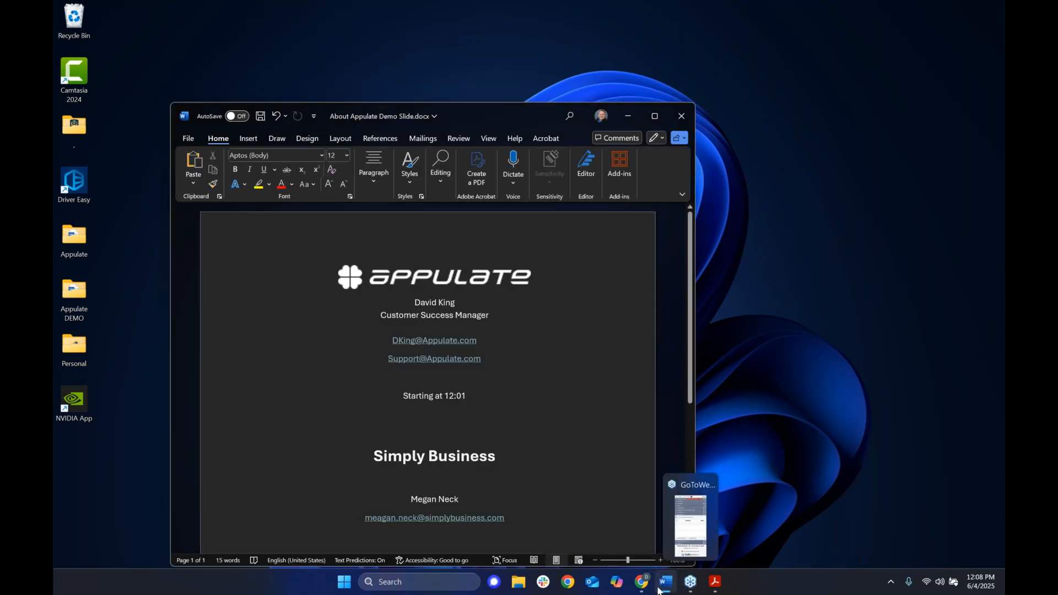
click(642, 582)
drag(375, 15, 385, 26)
double_click(387, 26)
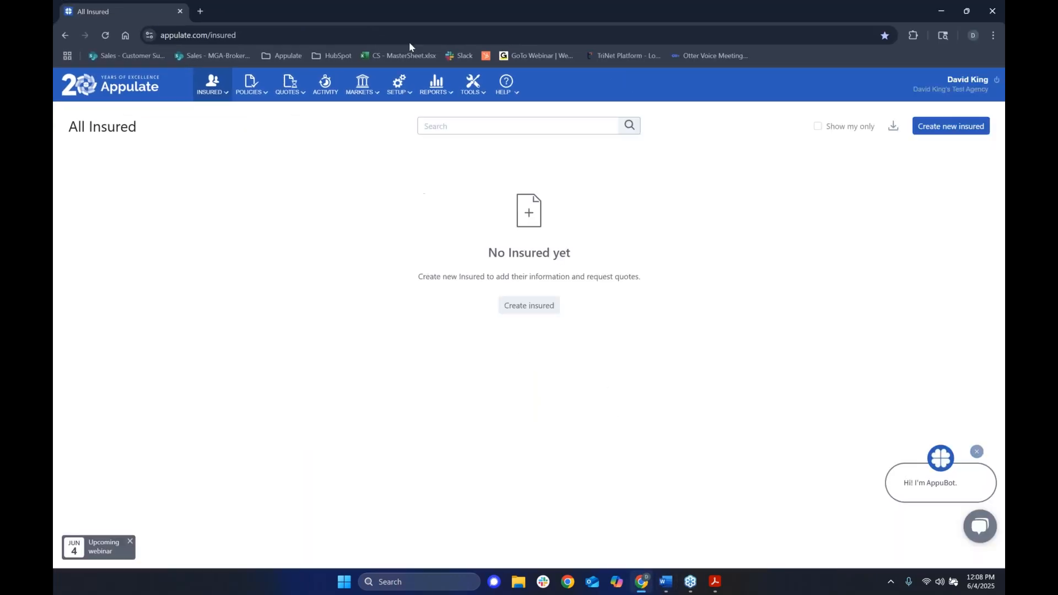
Log out of Appulate and go from the home page to the empty Login page.
click(970, 17)
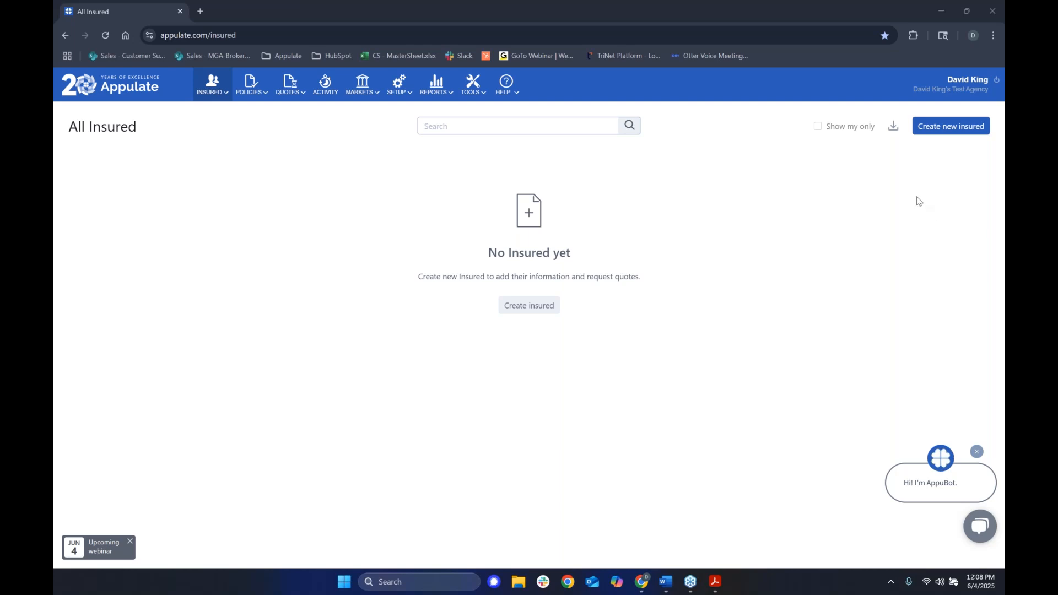
click(997, 80)
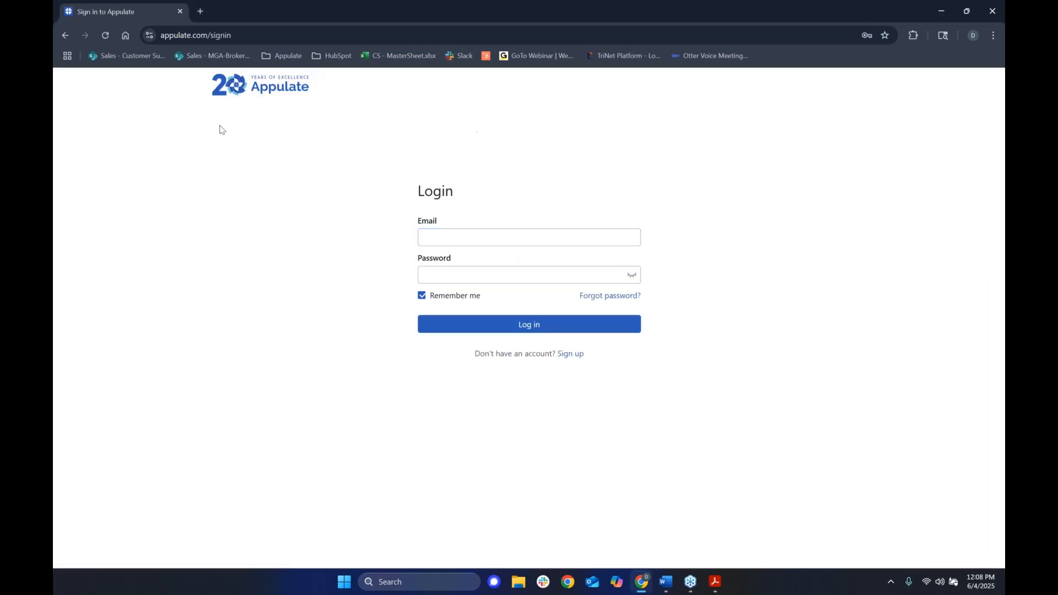
click(223, 83)
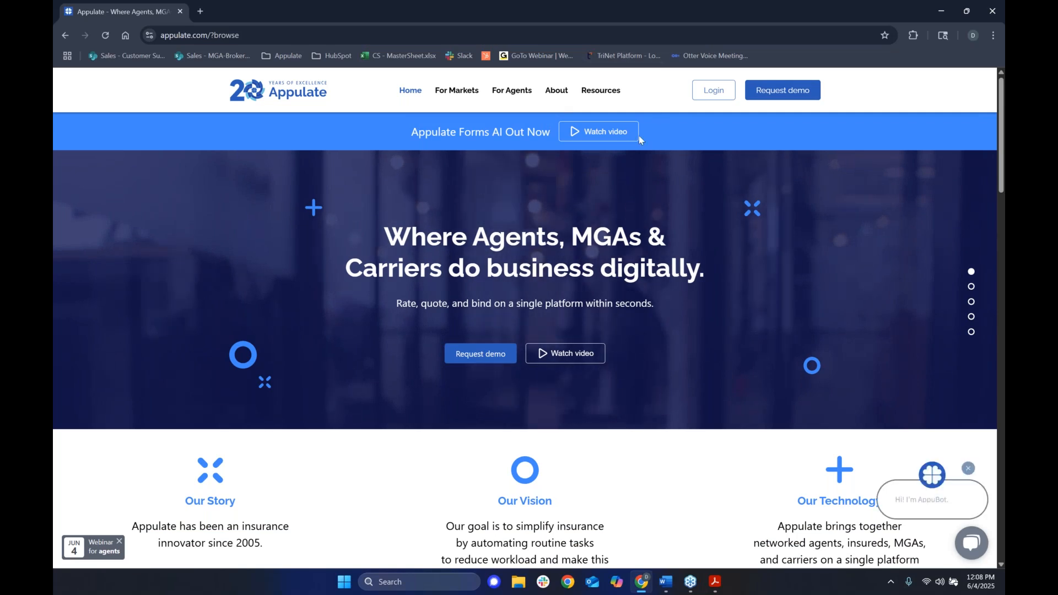
click(711, 92)
click(524, 154)
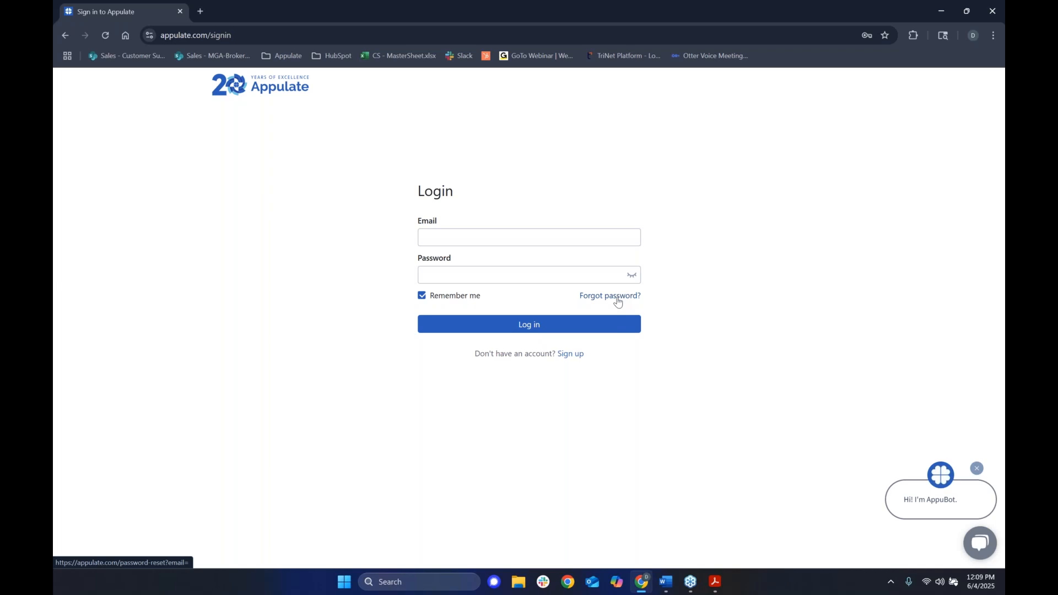
Visit the Forgot password and agency Sign up pages, then return to Login.
click(618, 302)
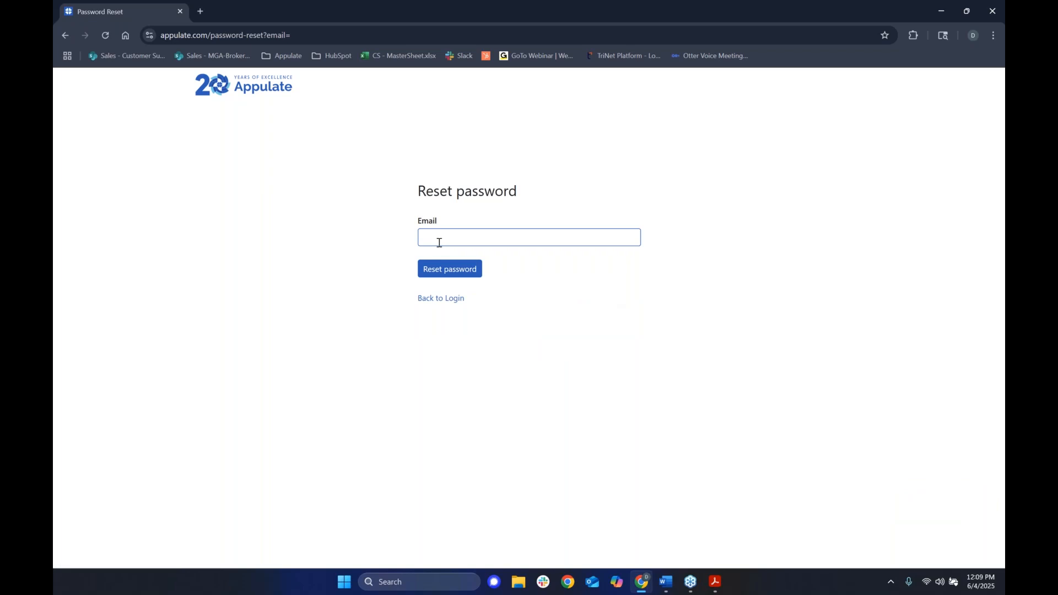
click(347, 268)
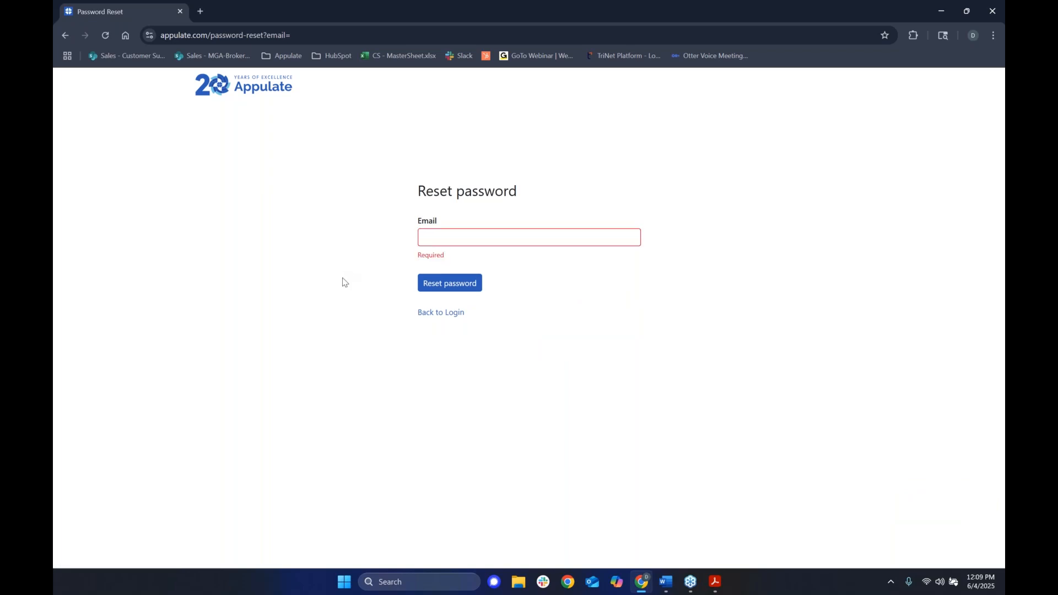
click(440, 312)
click(578, 355)
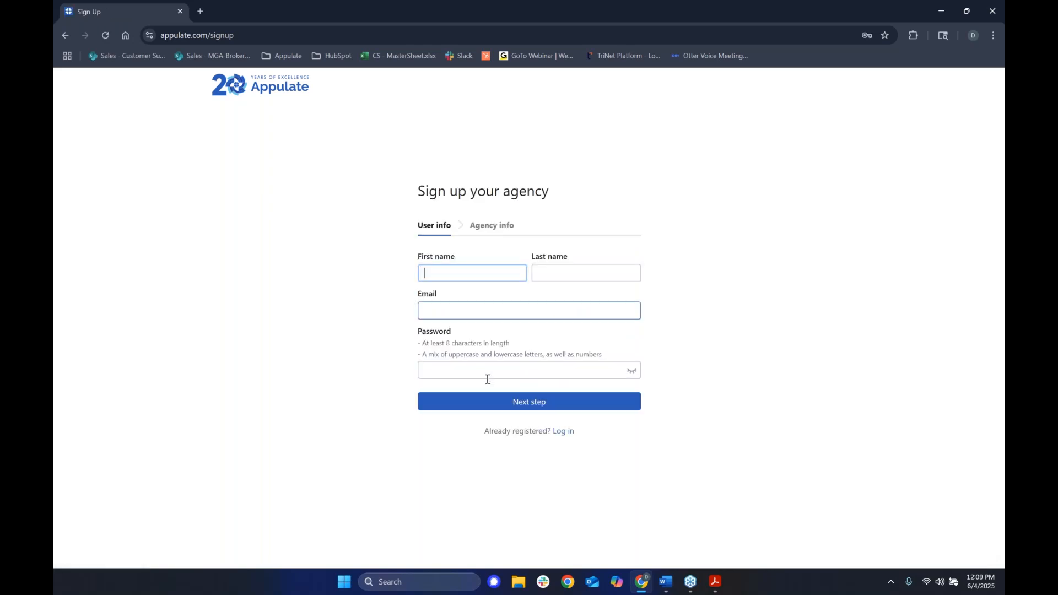
click(452, 309)
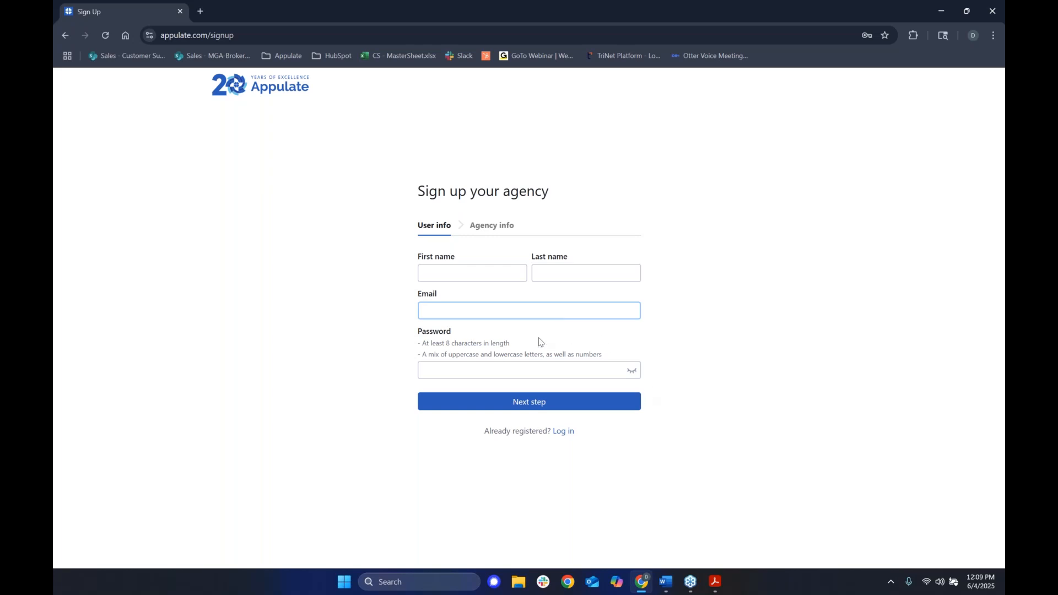
key(alt+Left)
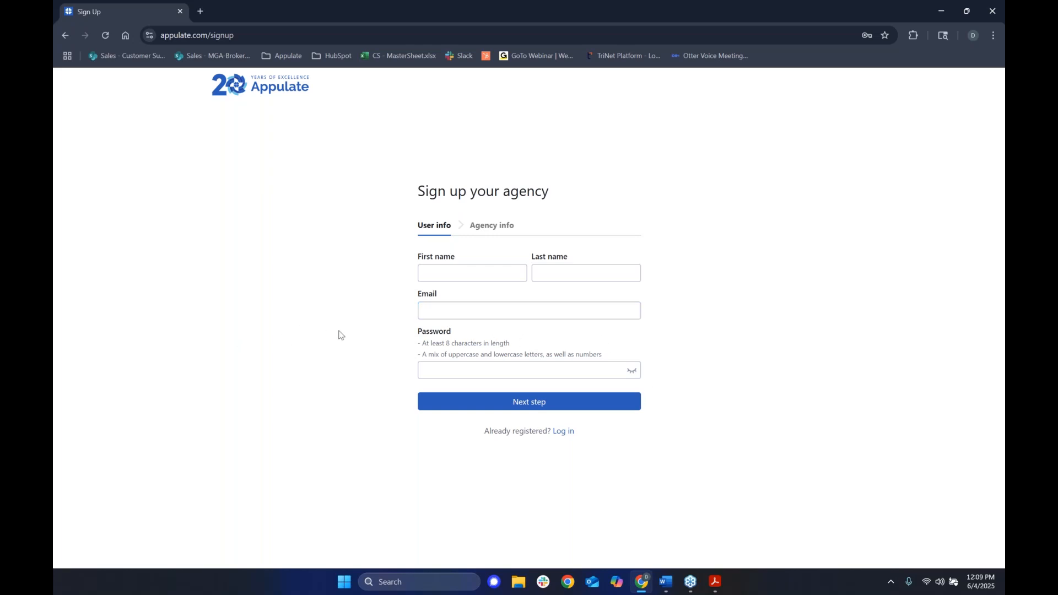
Sign in with the saved login credentials and the Windows PIN.
click(455, 235)
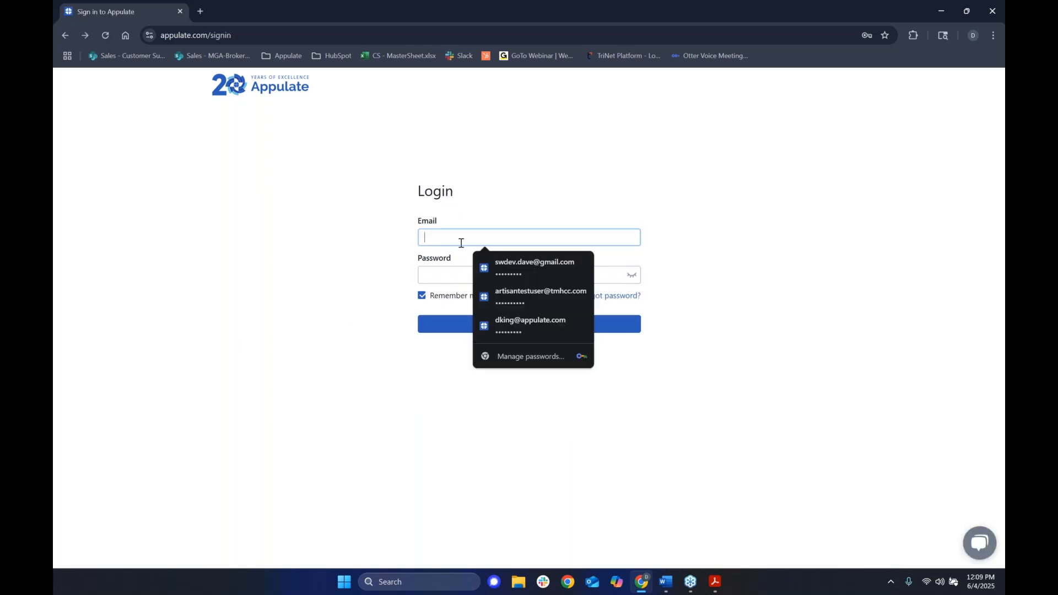
click(512, 270)
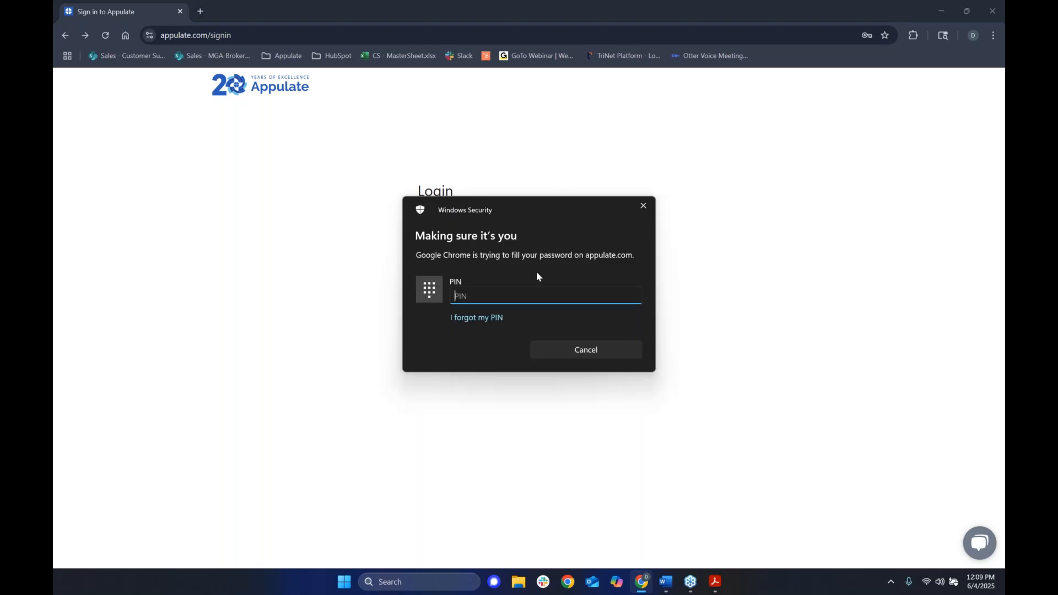
text(******)
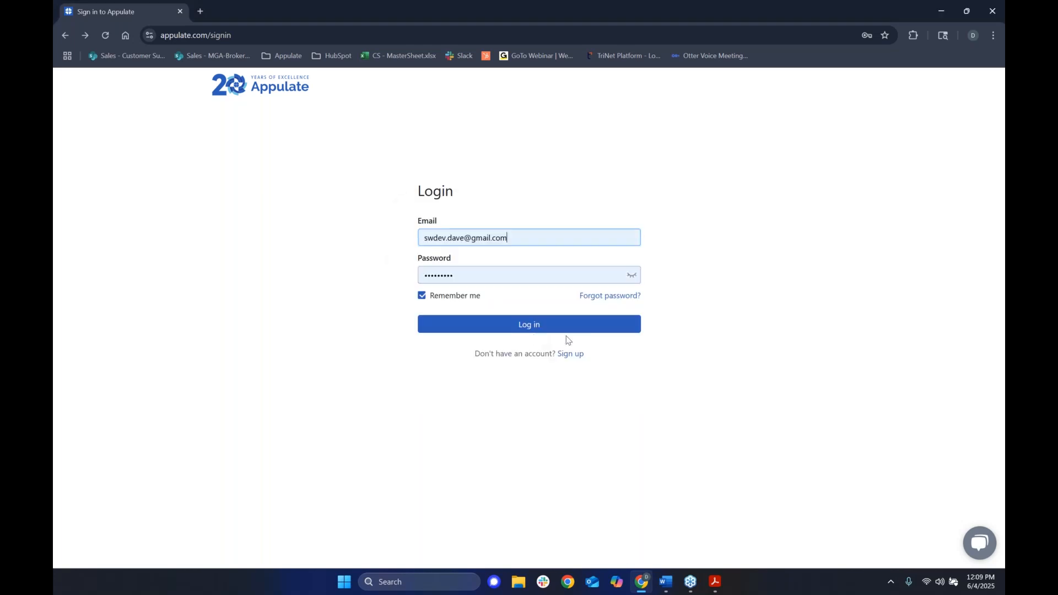
click(544, 331)
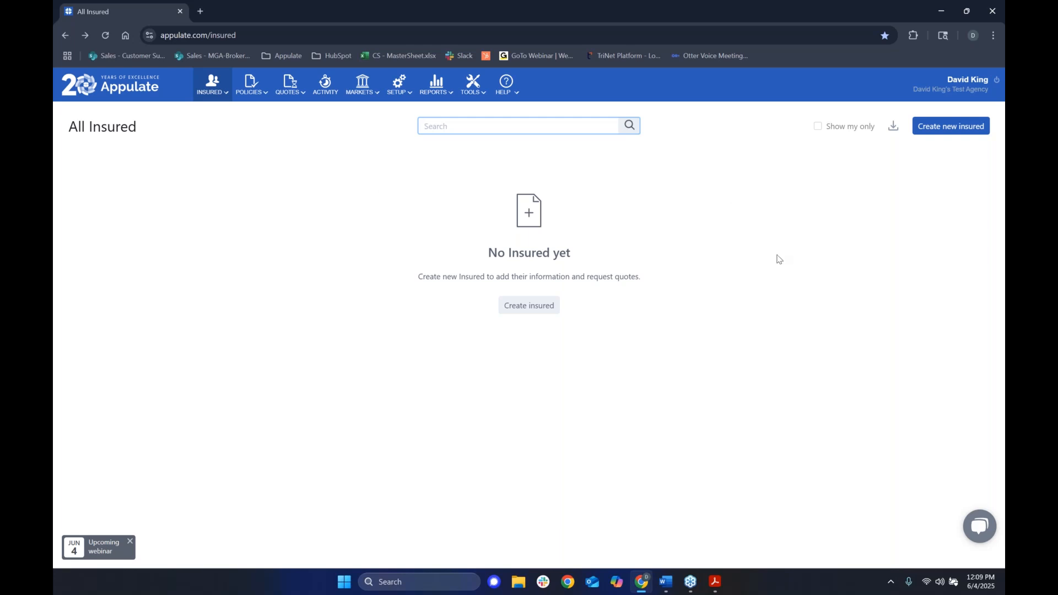
Open Tools > Appulate Uplink and download the SetupAppulateUplink_3.2.1.0 Windows driver installer.
click(424, 227)
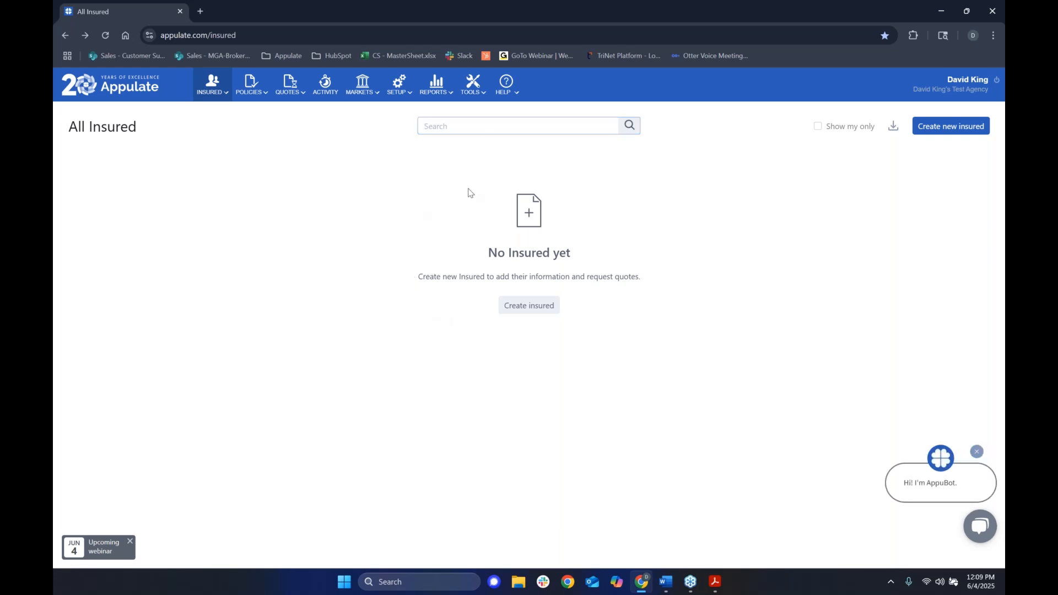
click(472, 93)
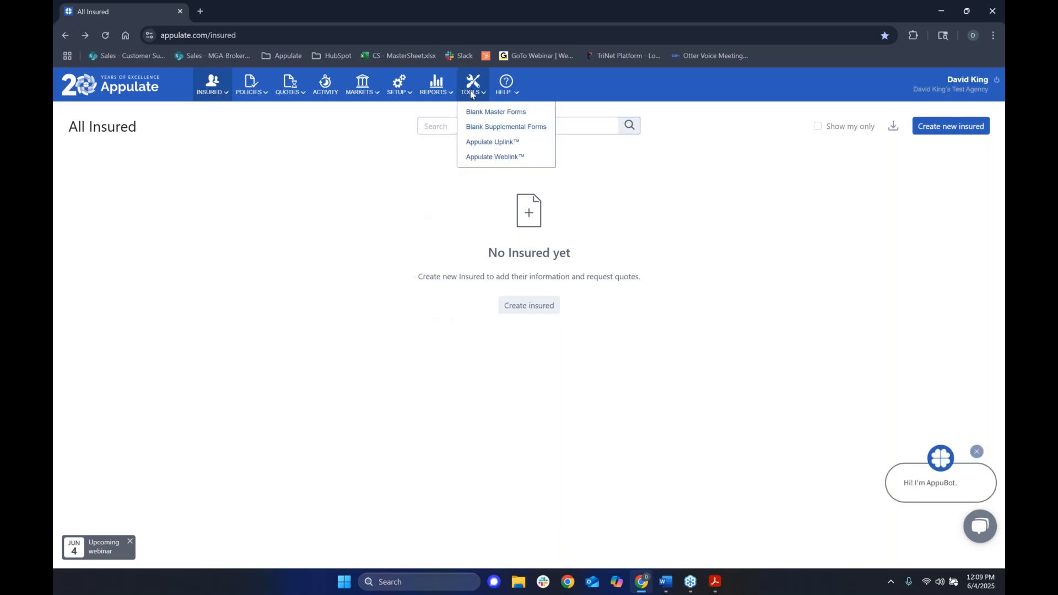
click(494, 145)
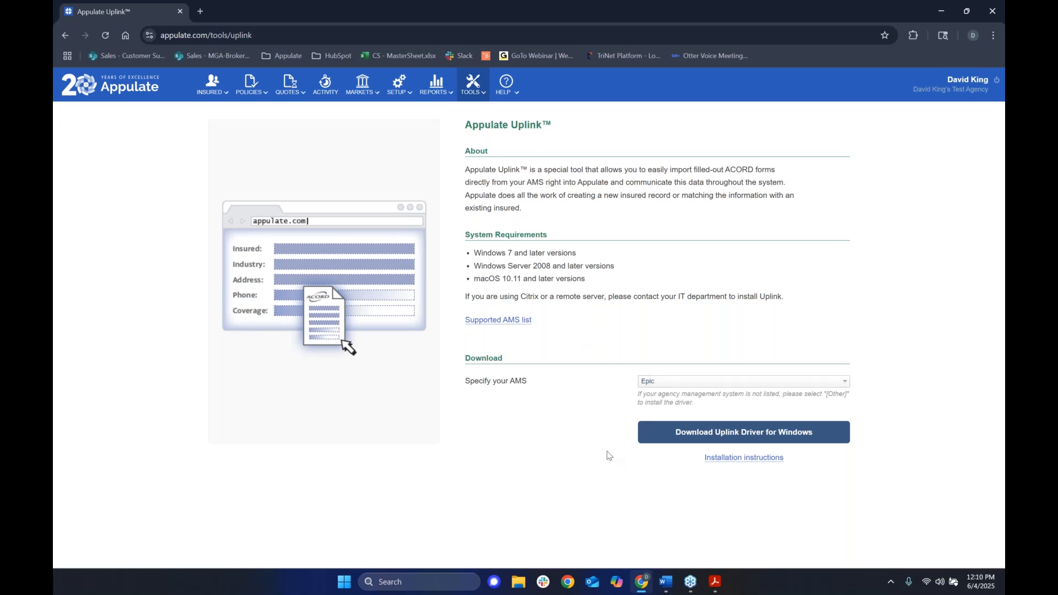
click(689, 441)
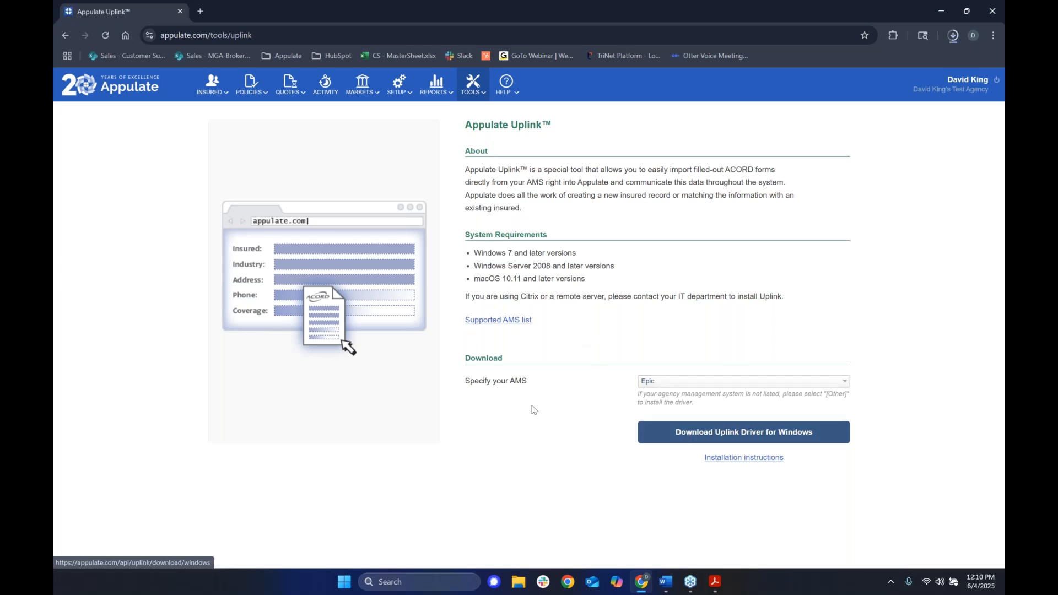
click(953, 36)
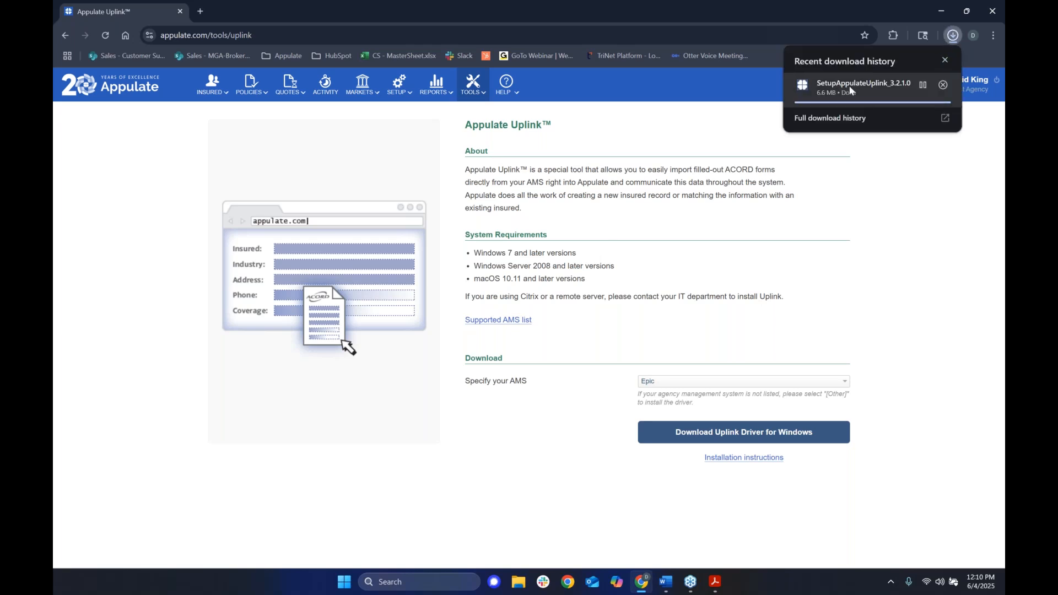
click(878, 177)
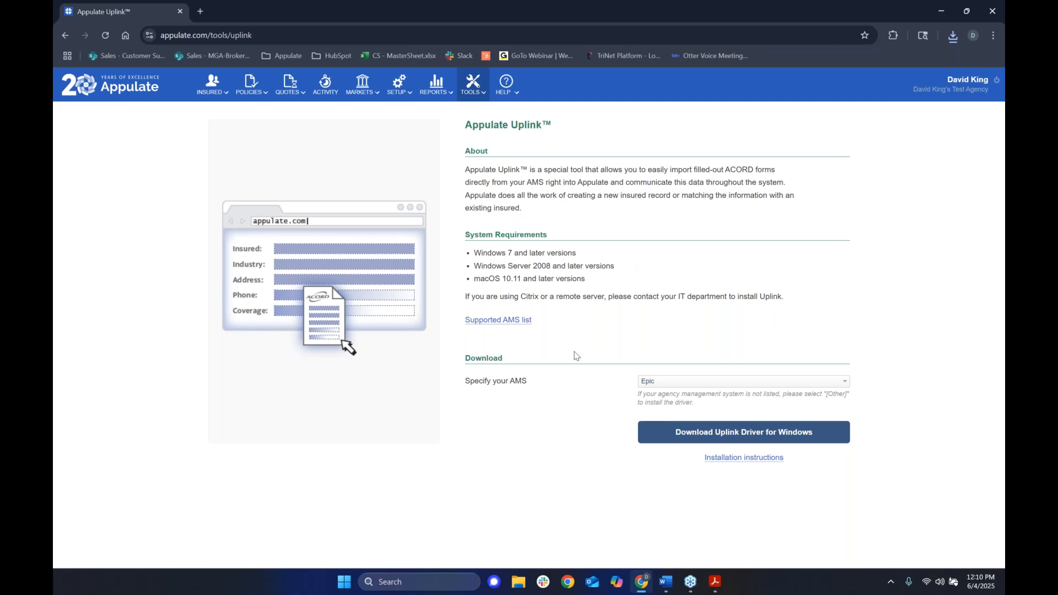
Print the Gold Apple Nursery ACORD 125 form to the Appulate Uplink printer and send it to Appulate.
click(715, 583)
drag(477, 40, 445, 45)
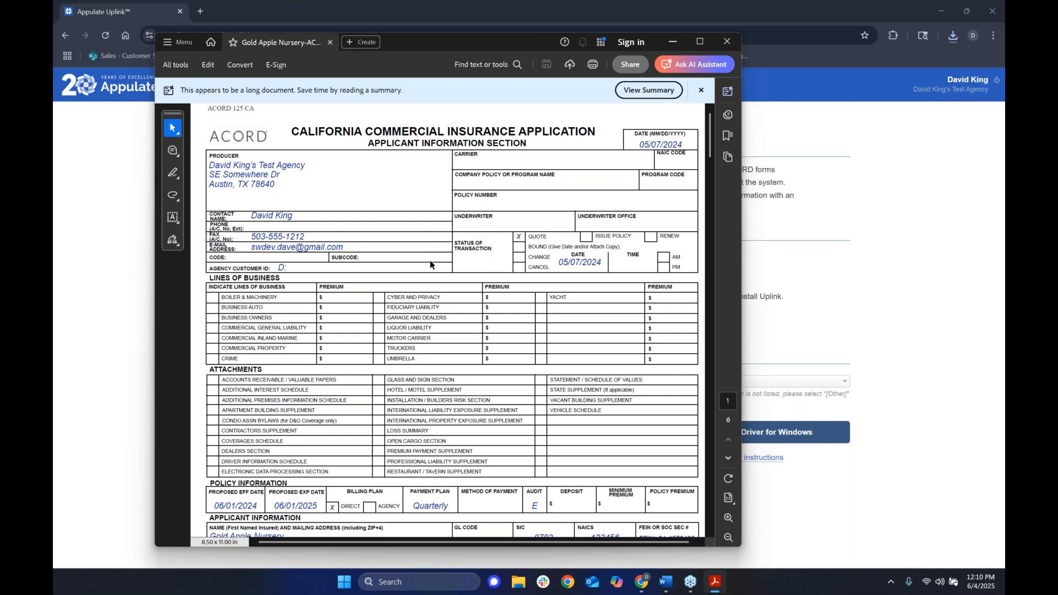
key(ctrl+p)
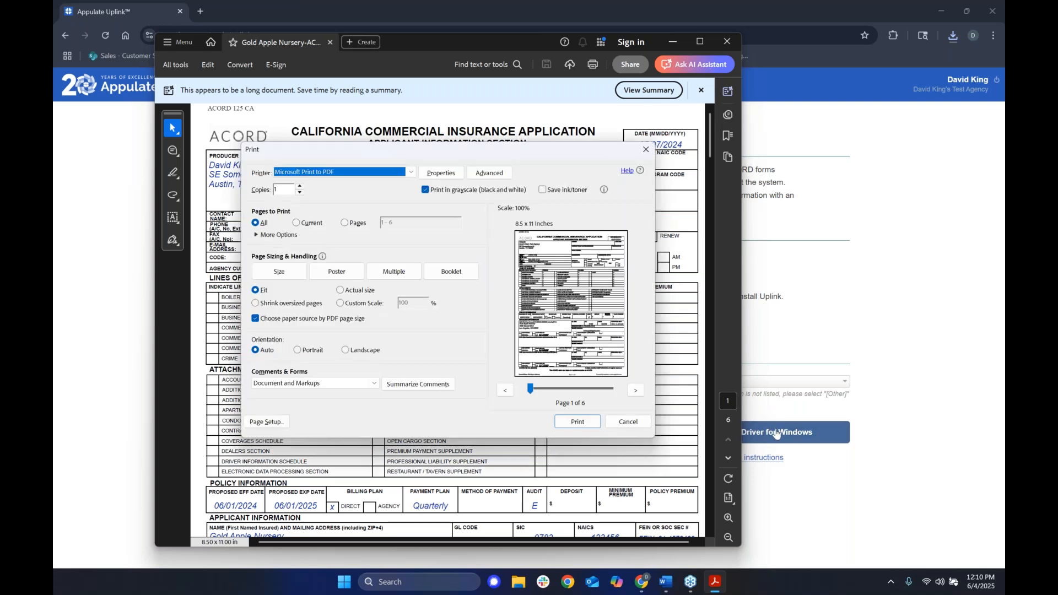
click(312, 175)
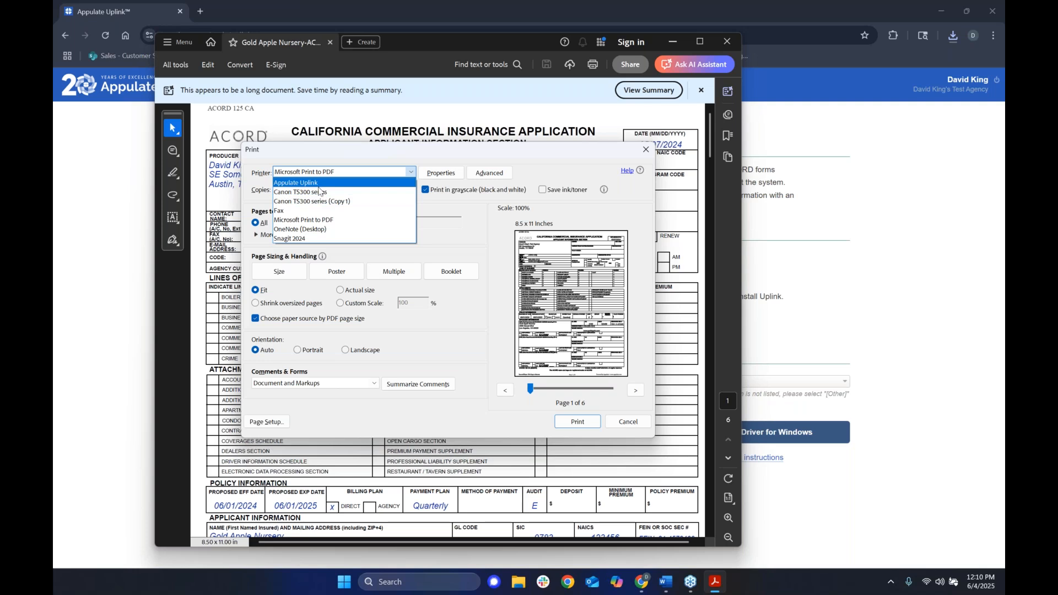
click(308, 184)
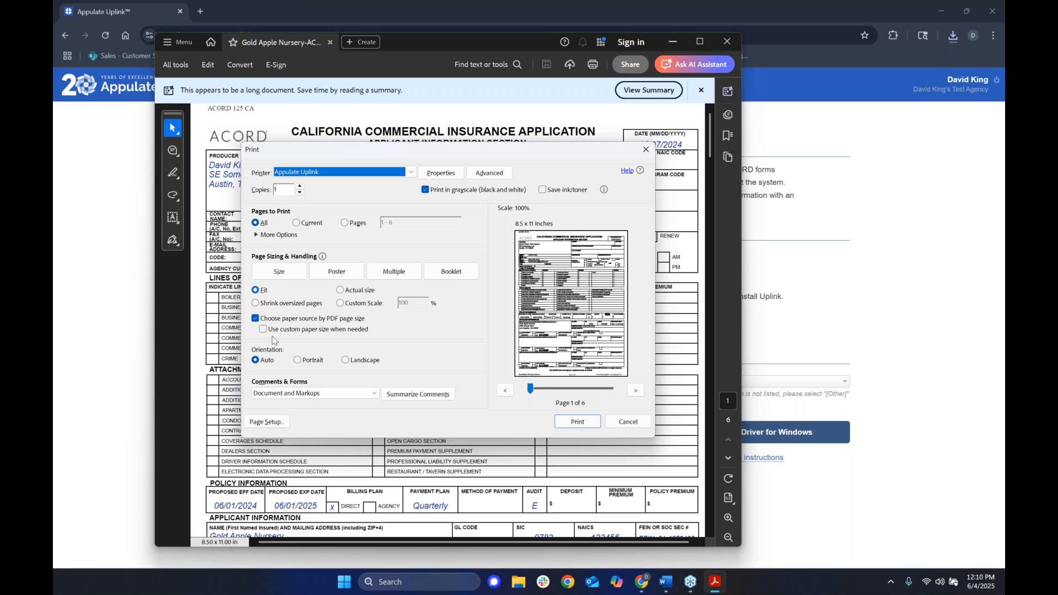
click(577, 422)
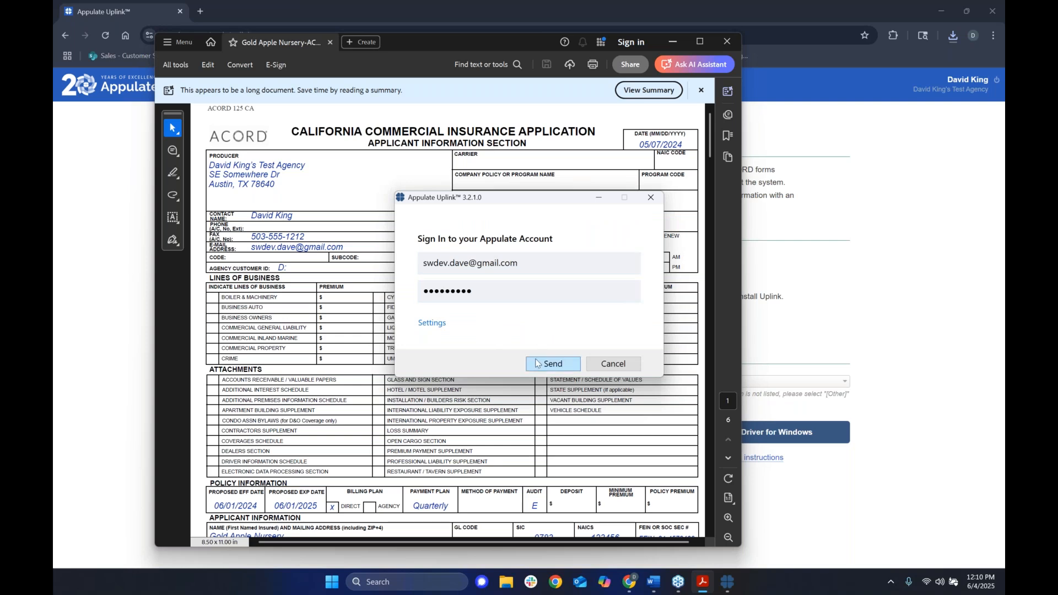
click(552, 363)
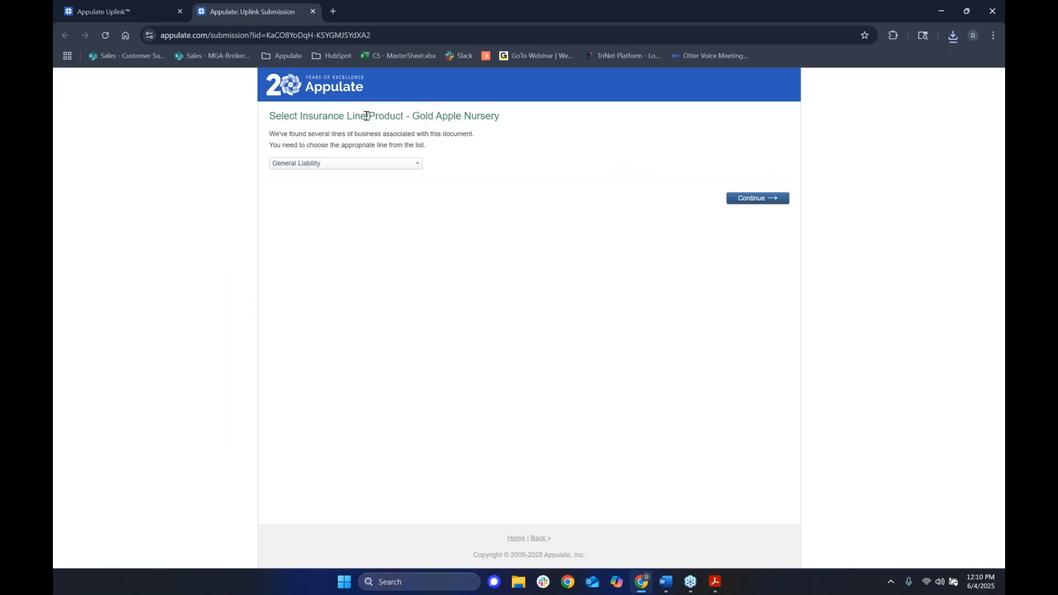
Confirm General Liability as the line and continue to the Gold Apple Nursery CGL Request for Quote.
drag(414, 116, 501, 115)
click(416, 156)
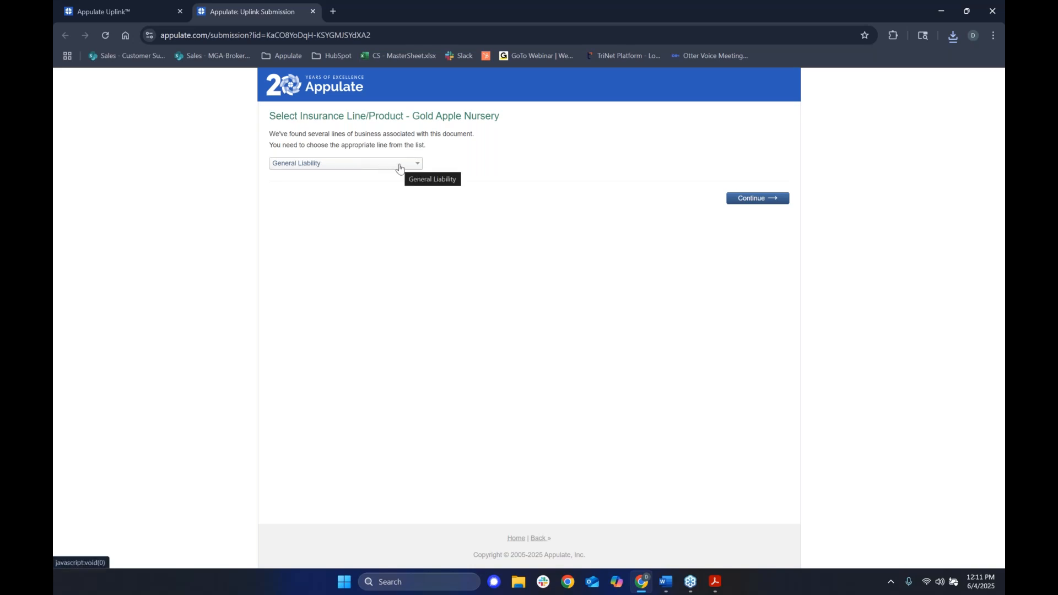
click(400, 165)
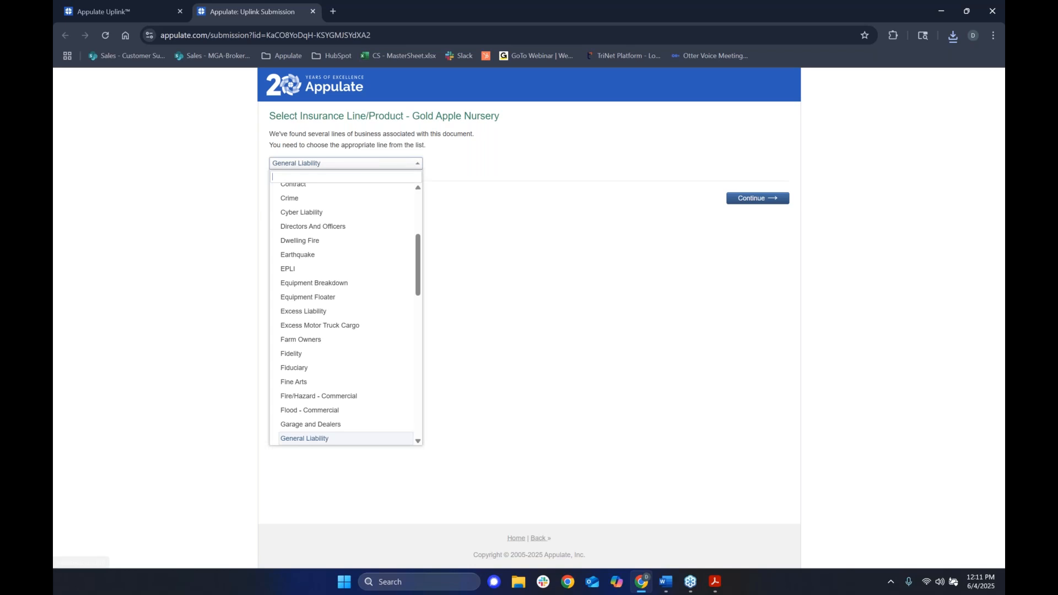
scroll(367, 380, up, 3)
scroll(362, 370, down, 2)
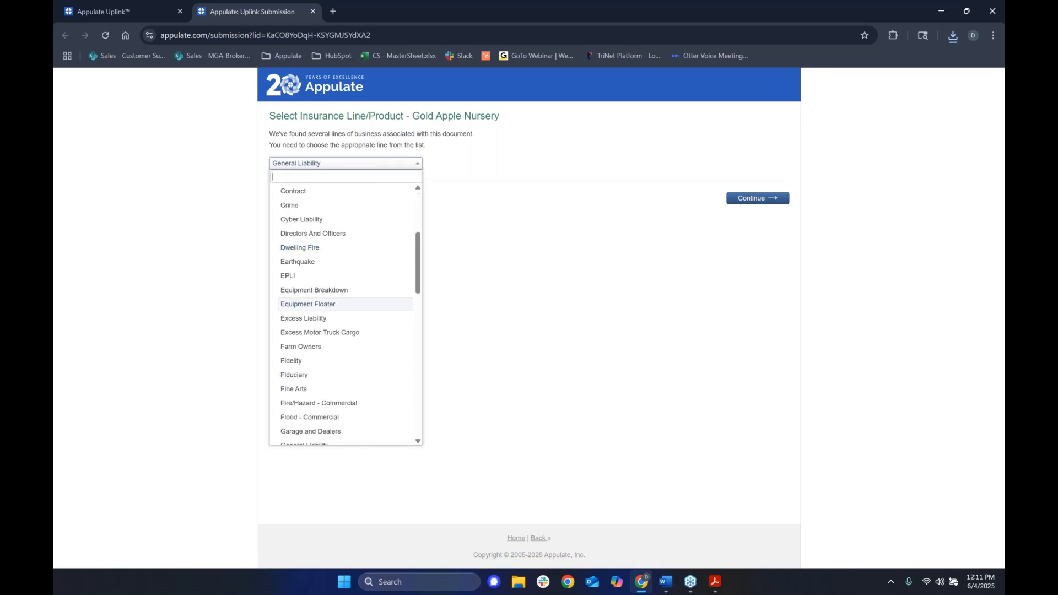
click(596, 188)
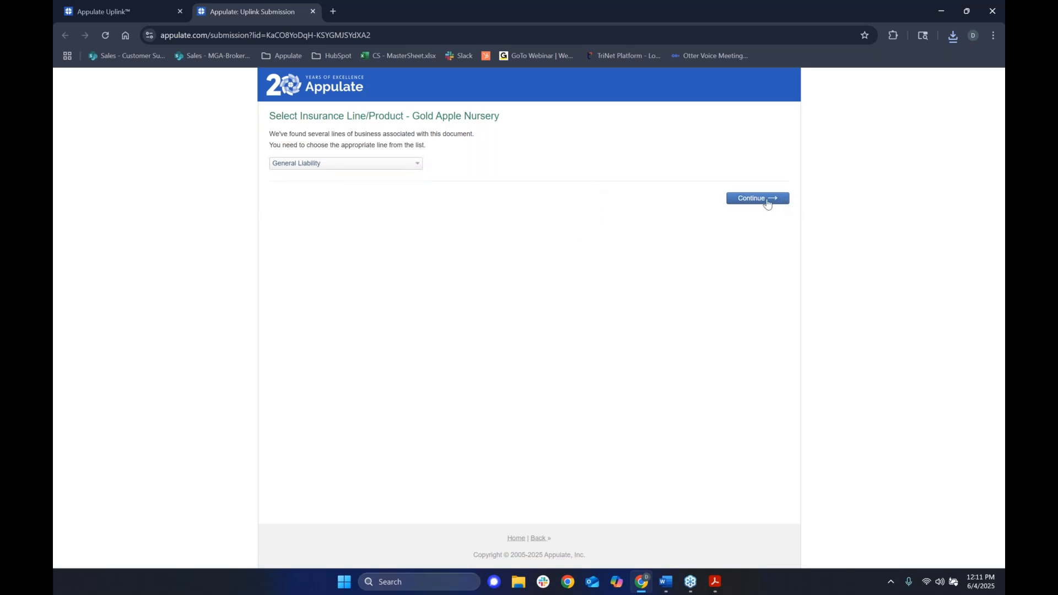
click(767, 199)
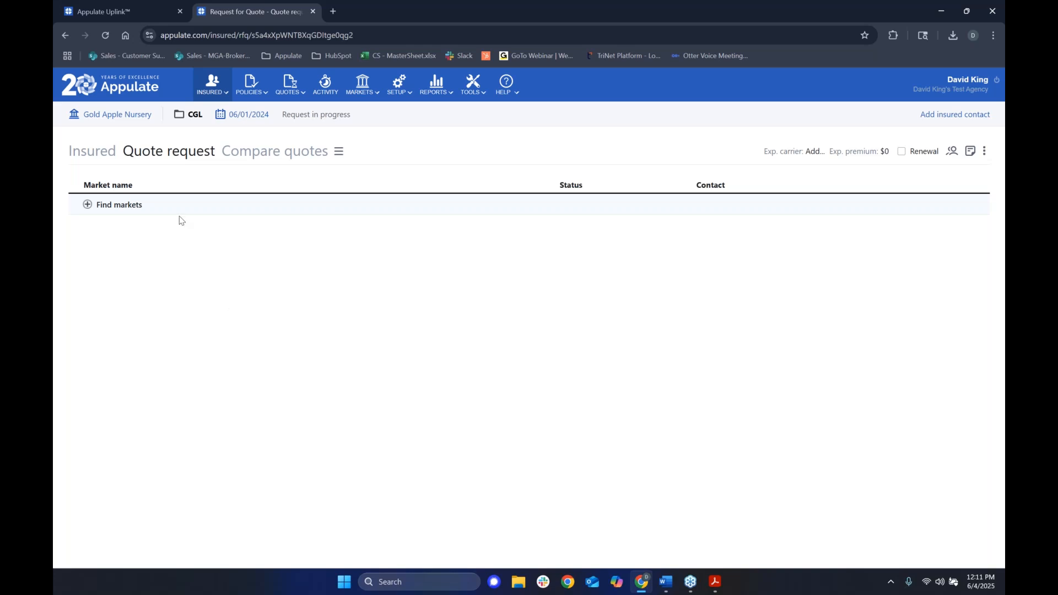
Set the policy effective date to tomorrow, 06/05/2025, running to 06/05/2026, and save.
mouse_move(379, 127)
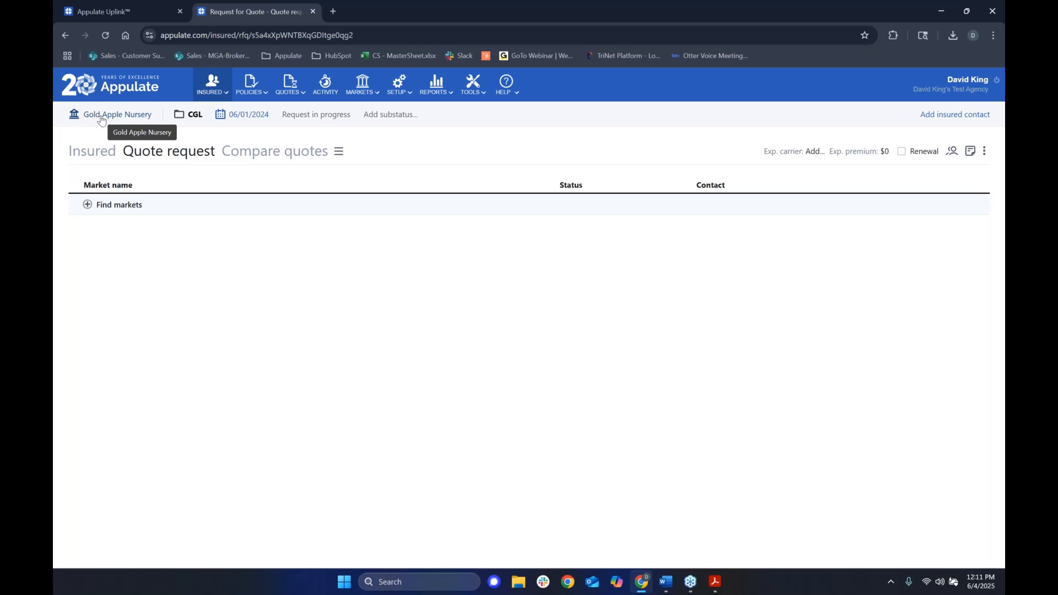
double_click(195, 114)
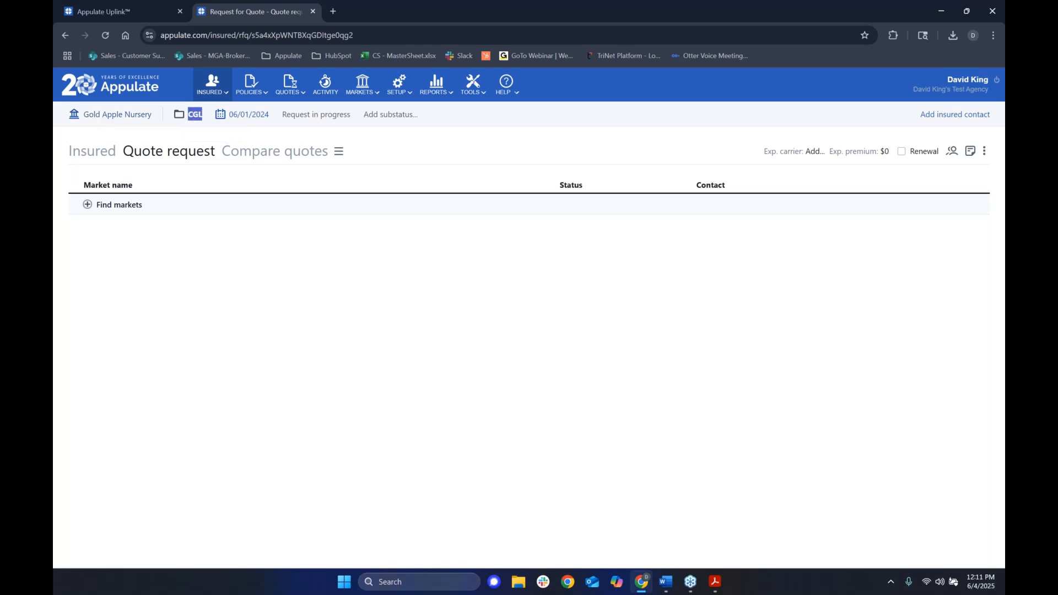
click(229, 116)
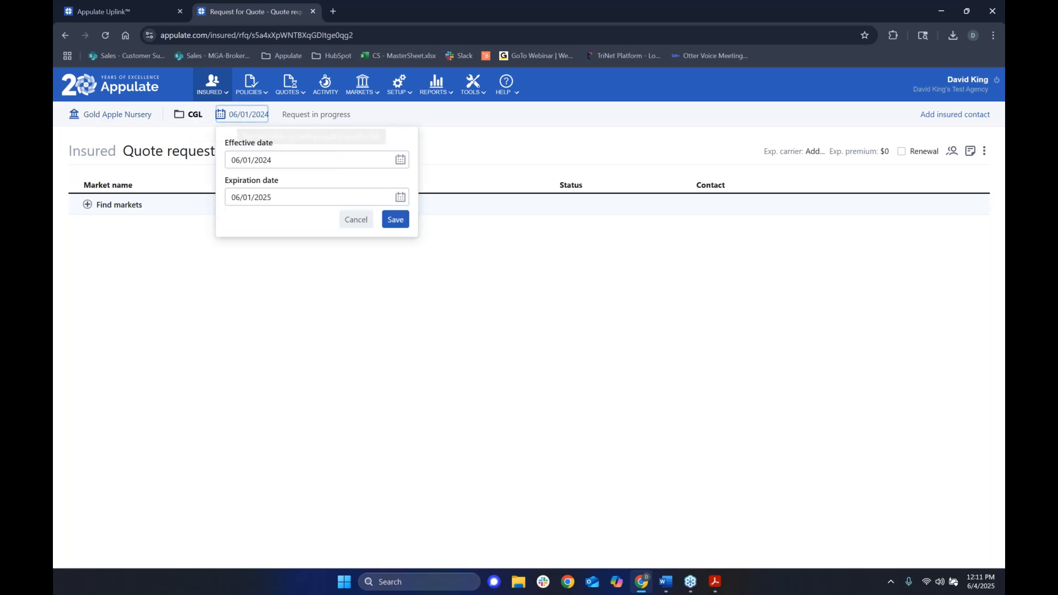
click(378, 160)
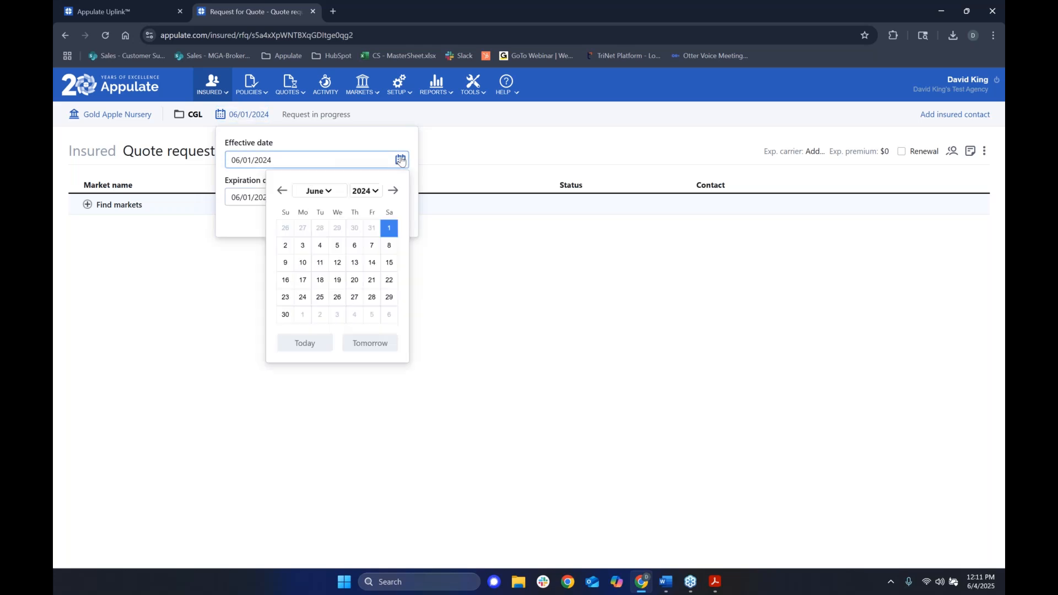
click(377, 340)
click(395, 219)
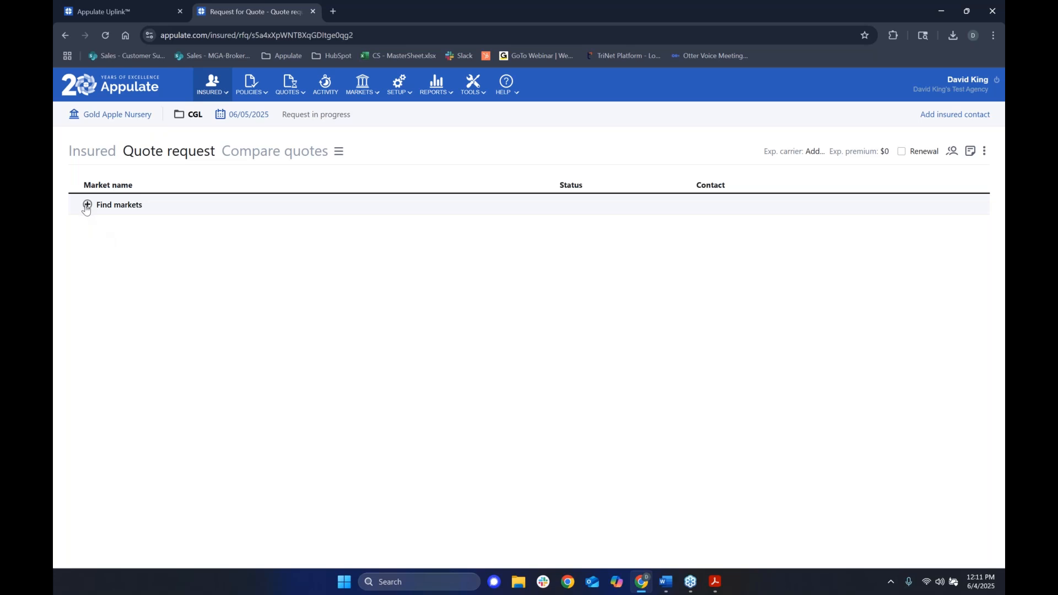
Add Simply Business and Simply Business Testing from Open brokerage markets to the request.
click(89, 207)
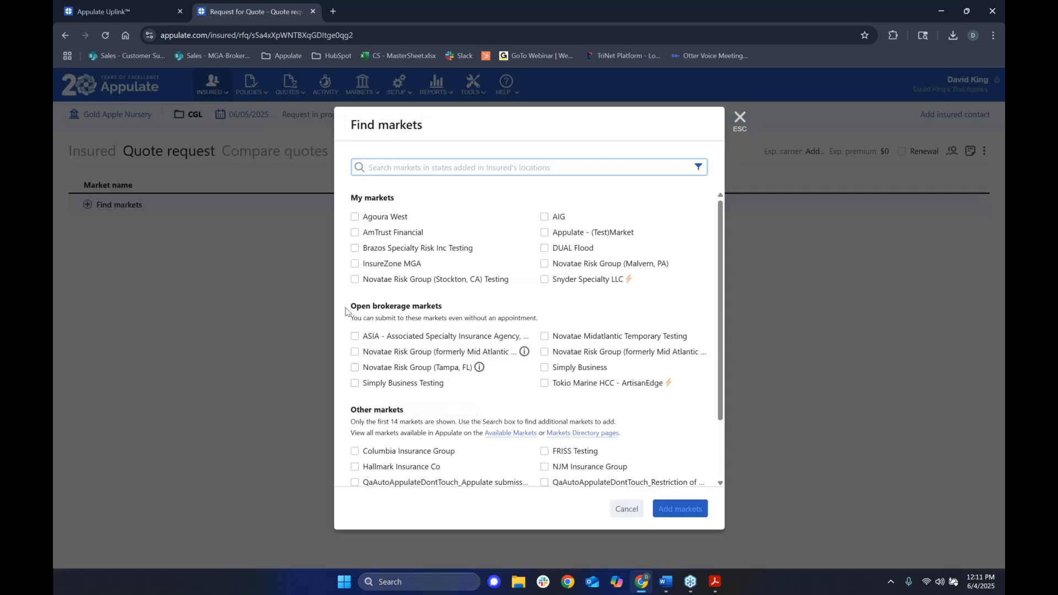
drag(349, 307, 444, 307)
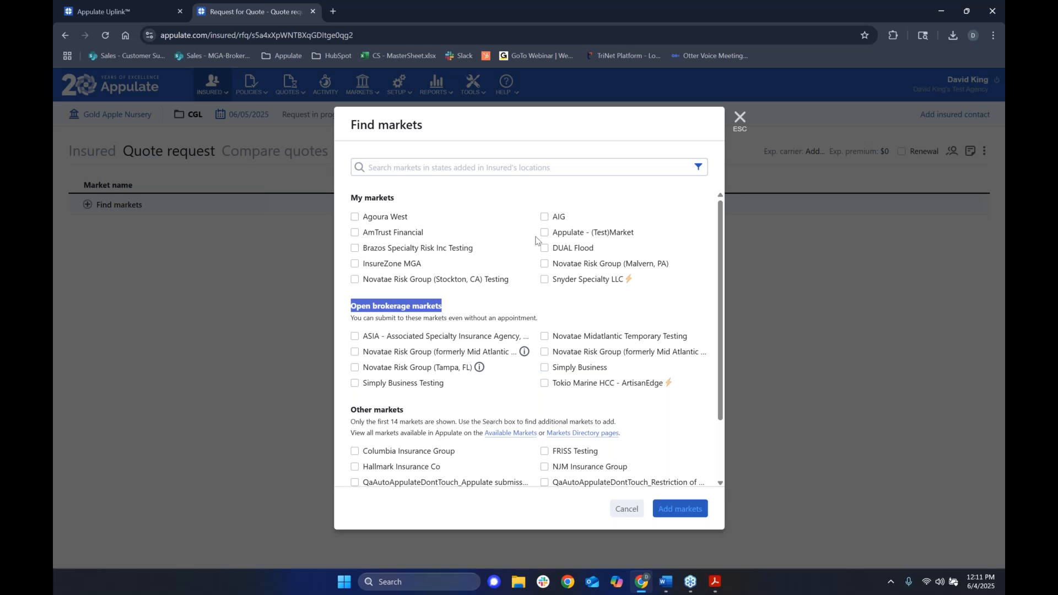
click(572, 368)
click(423, 386)
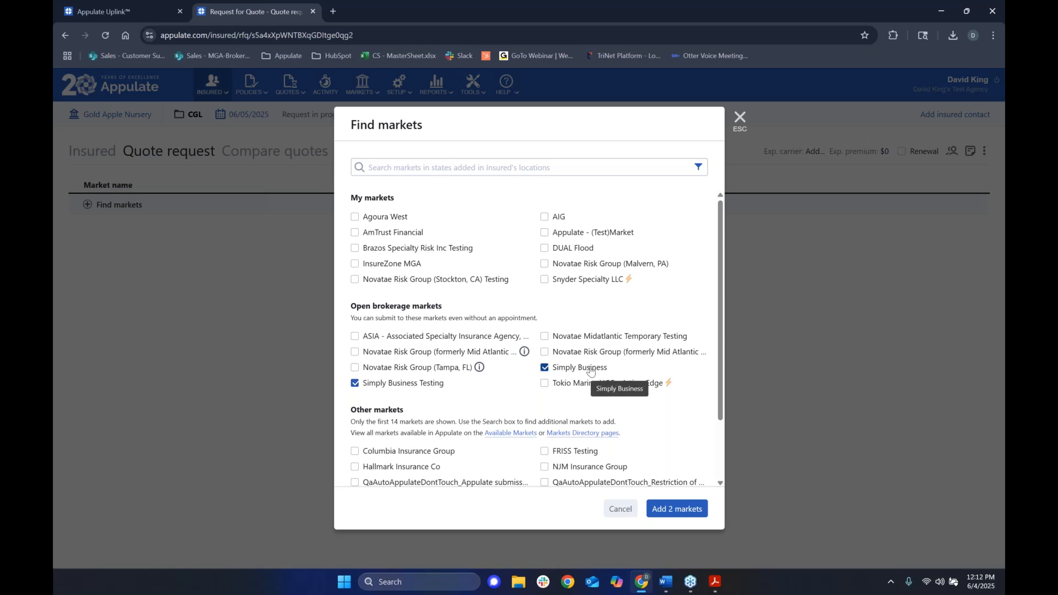
click(681, 514)
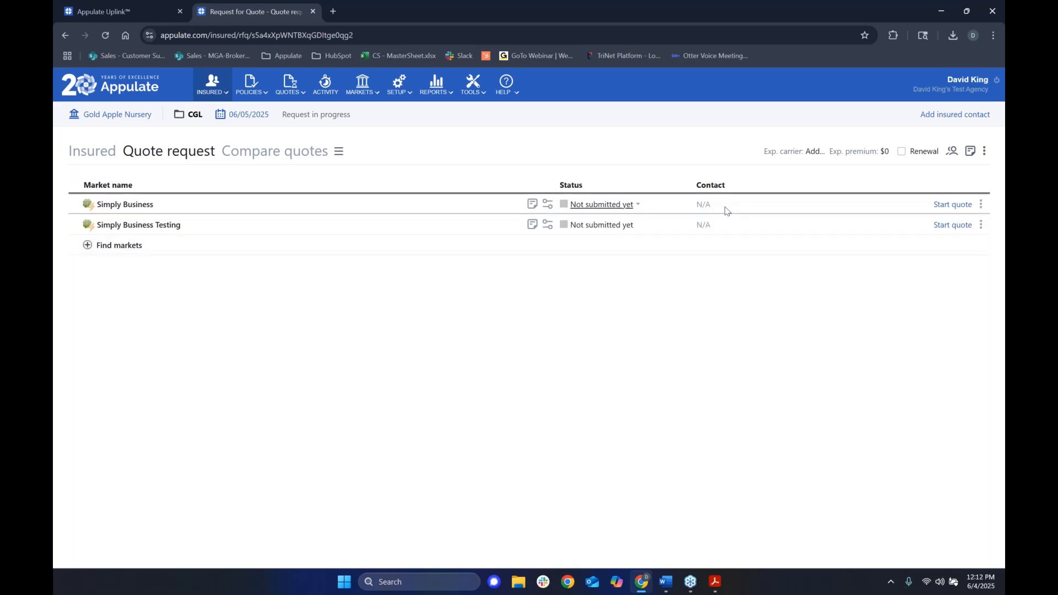
Start the Simply Business quote and choose to ask the insured to answer the questionnaire.
click(952, 208)
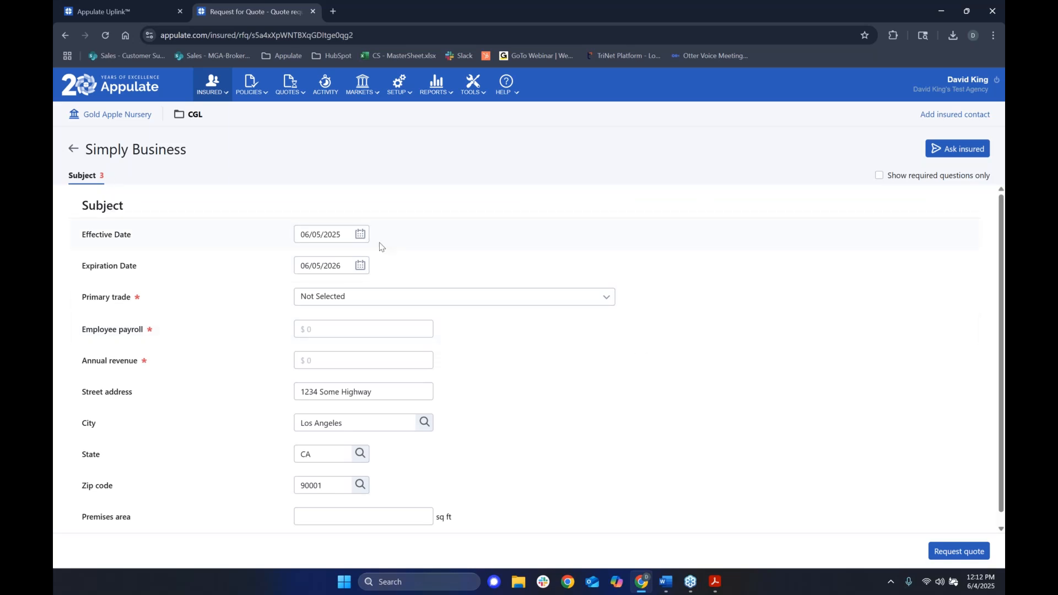
scroll(471, 385, down, 2)
scroll(502, 416, up, 2)
click(951, 152)
click(406, 228)
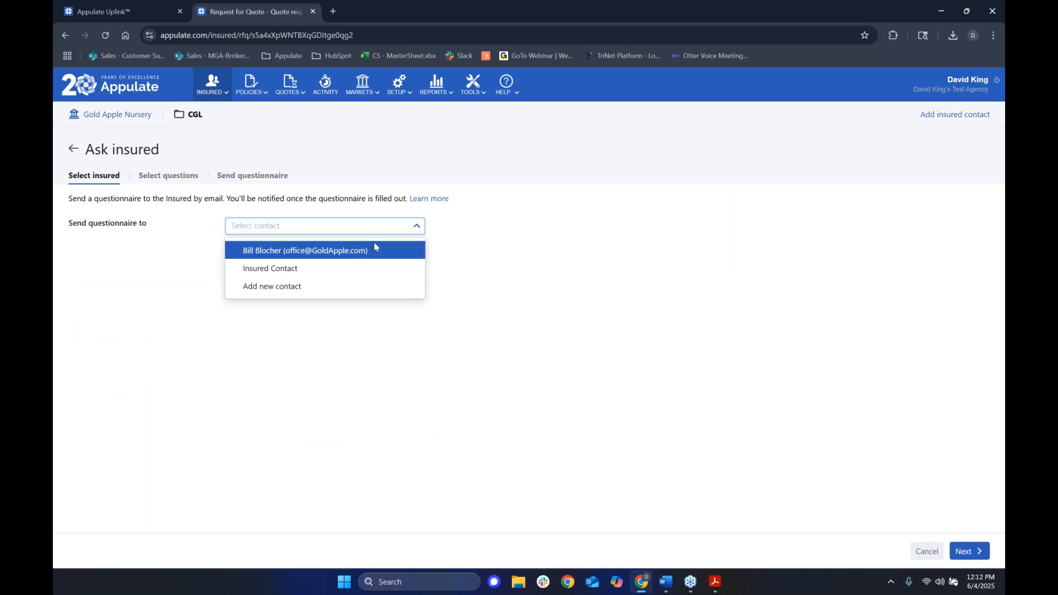
click(342, 250)
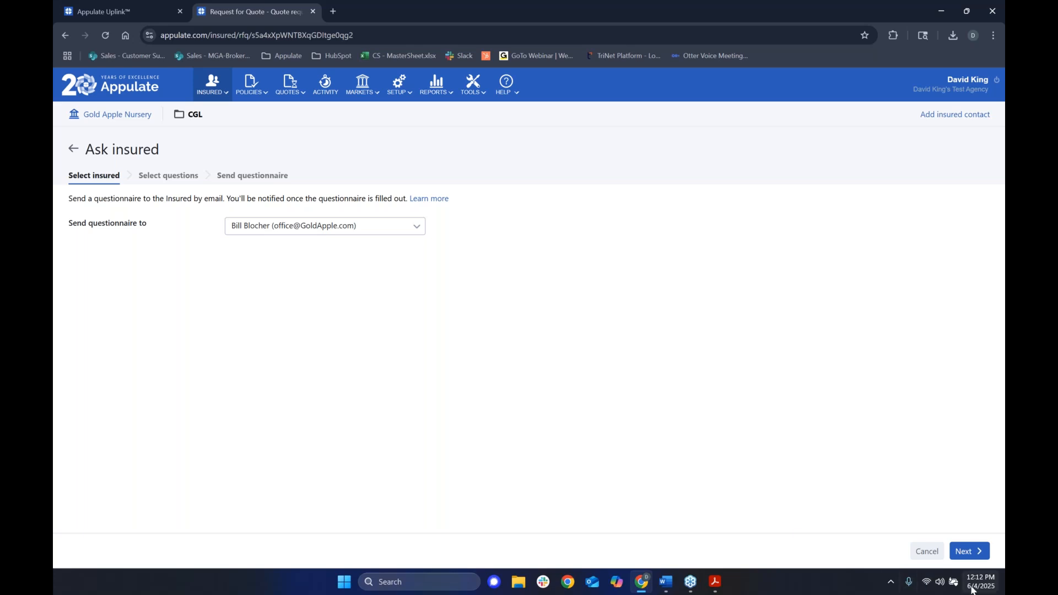
click(973, 552)
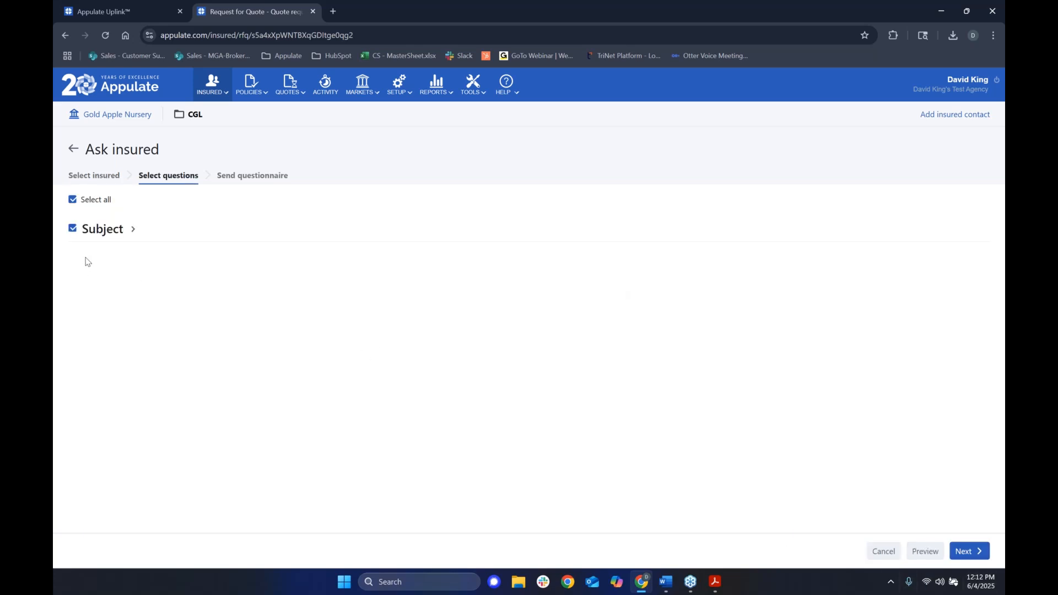
click(134, 230)
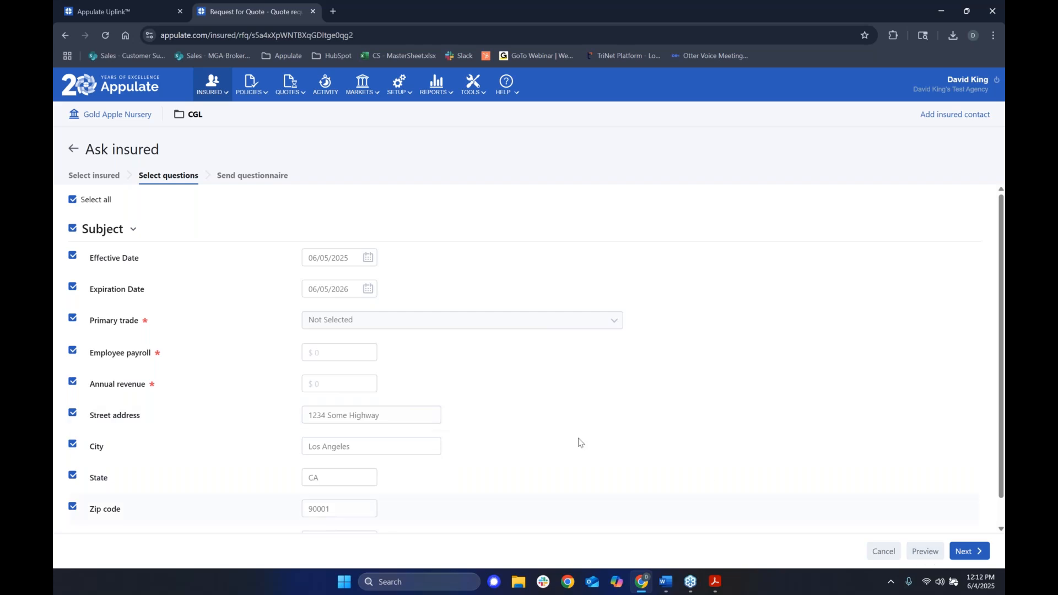
click(269, 183)
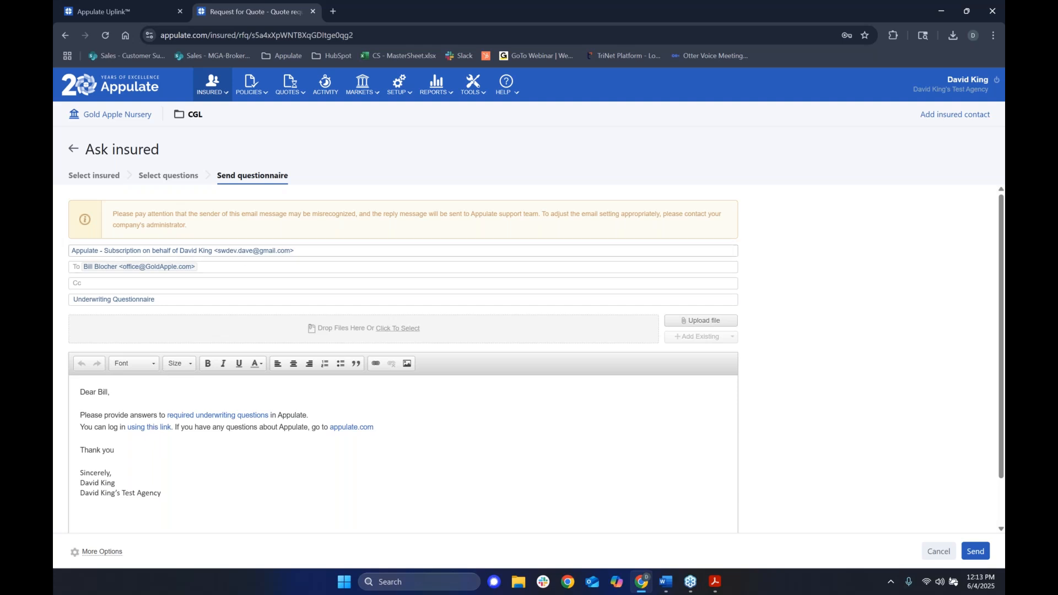
click(73, 149)
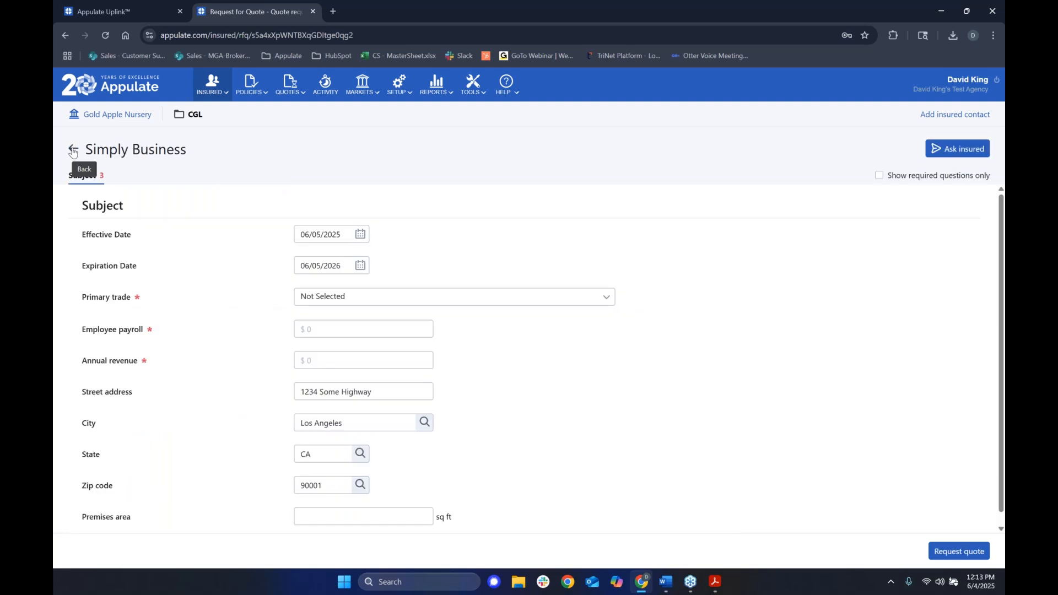
Start the Simply Business Testing quote and set the primary trade to Carpentry.
click(73, 150)
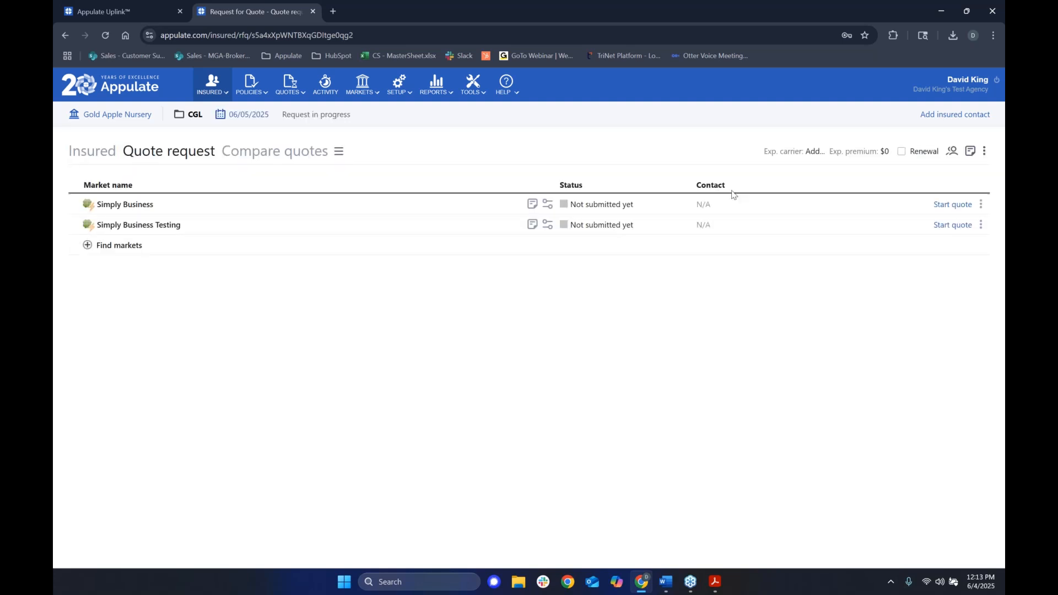
click(958, 224)
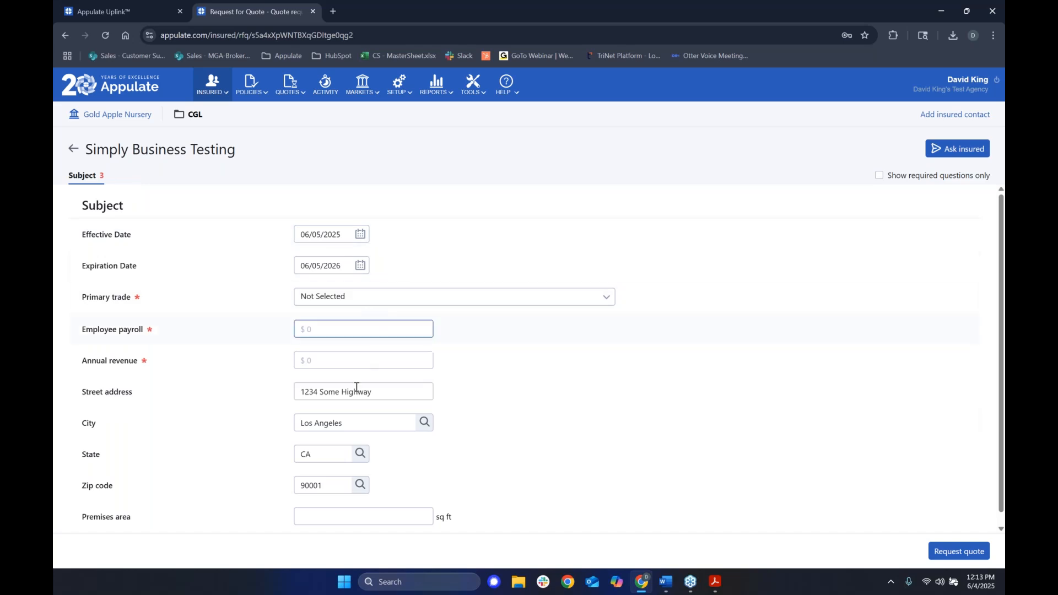
click(353, 301)
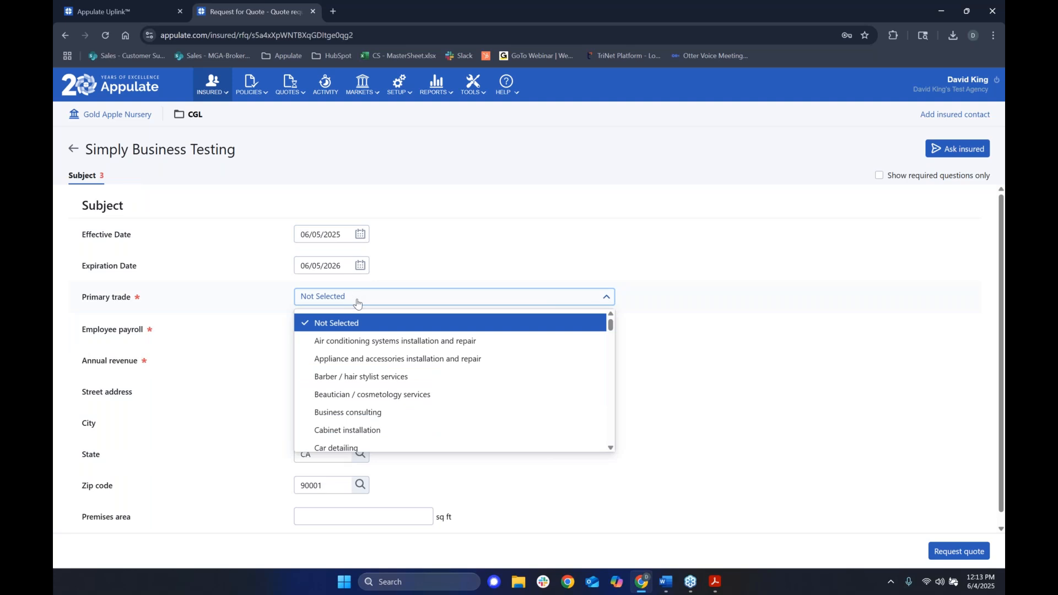
scroll(436, 397, down, 2)
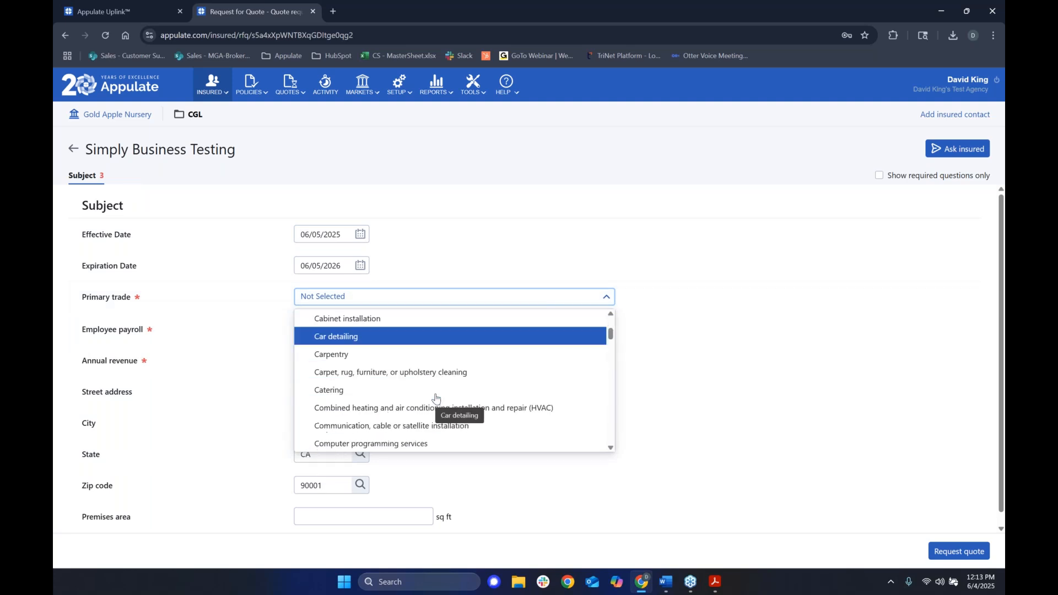
scroll(435, 399, down, 1)
scroll(424, 418, down, 1)
scroll(443, 432, down, 2)
scroll(452, 416, down, 2)
scroll(414, 385, down, 1)
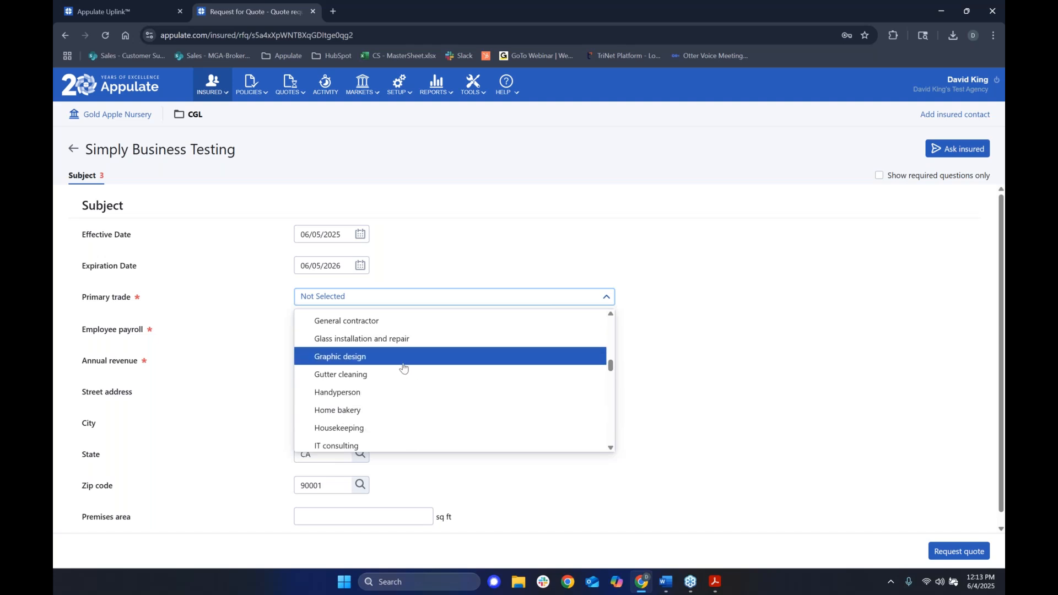
scroll(402, 384, down, 1)
scroll(396, 425, down, 2)
scroll(389, 418, down, 2)
scroll(388, 415, down, 10)
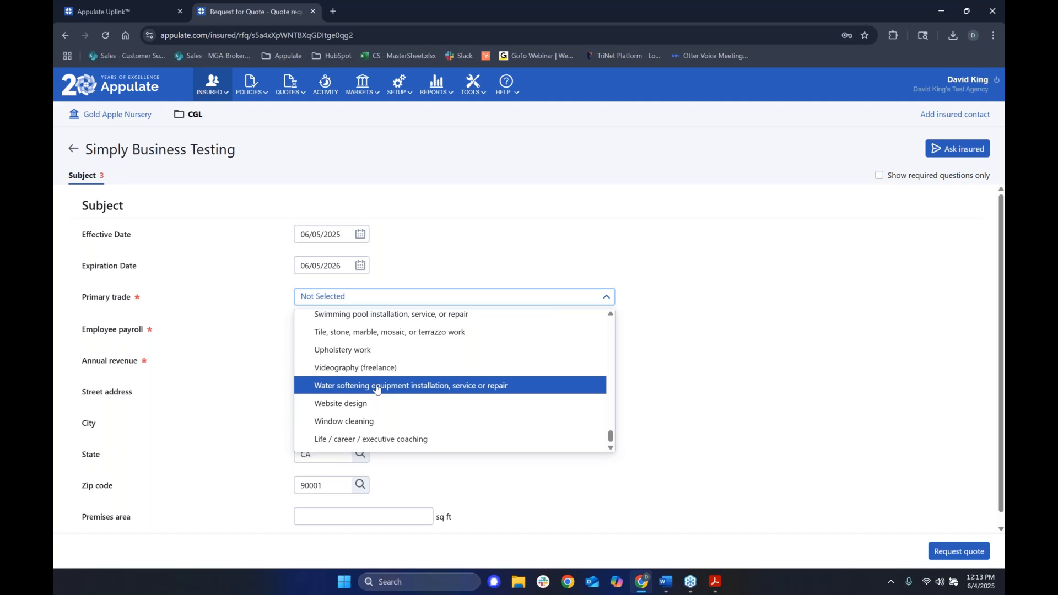
scroll(377, 352, up, 1)
scroll(377, 366, up, 2)
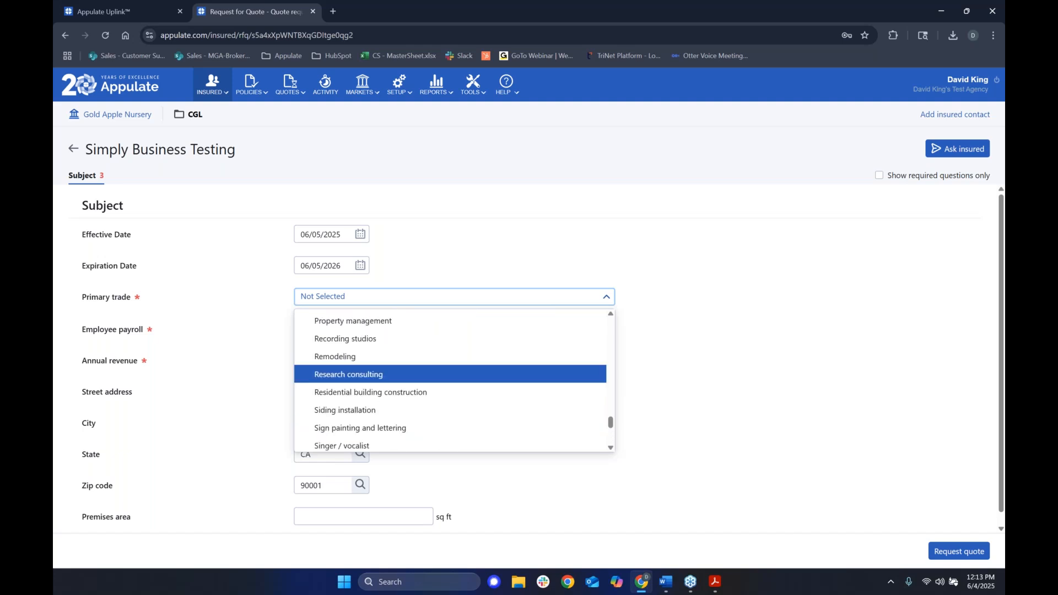
scroll(610, 424, up, 1)
drag(610, 422, 607, 303)
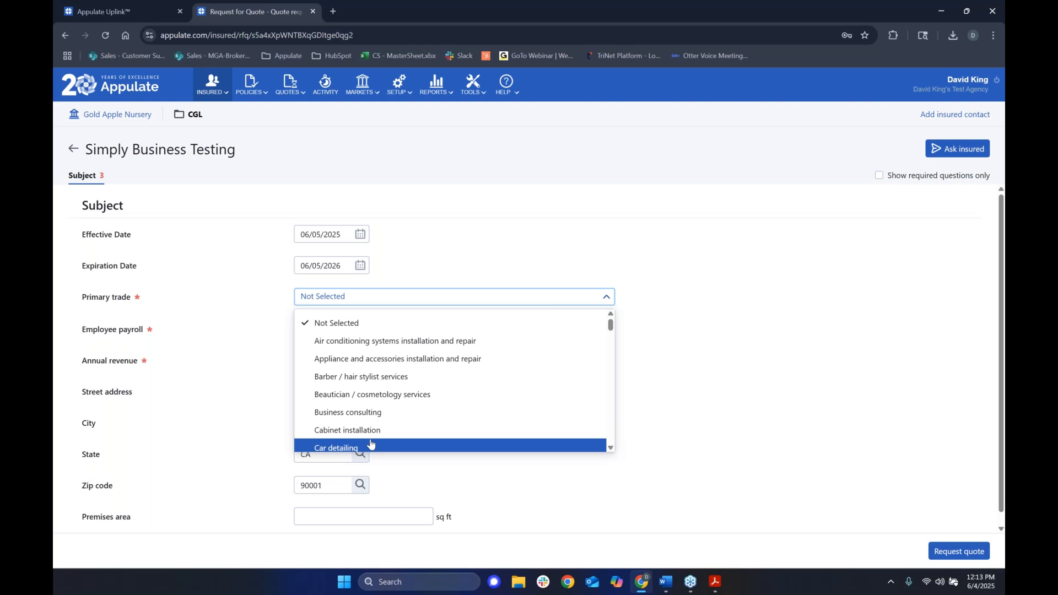
scroll(371, 444, down, 1)
click(363, 407)
Enter employee payroll 200,000 and annual revenue 500,000, then request the quote.
click(362, 329)
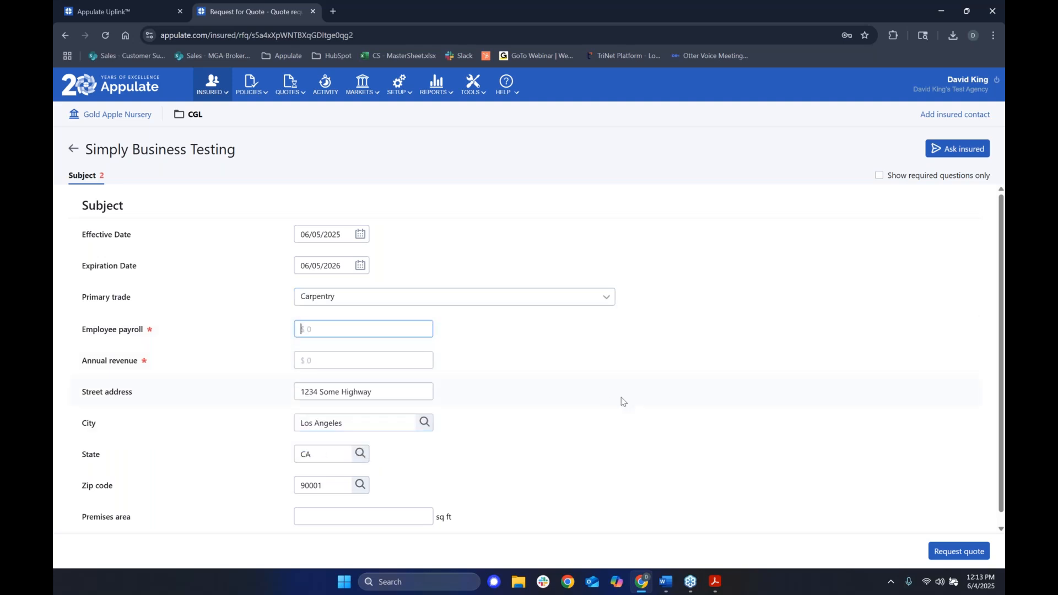
text(200,000)
key(Tab)
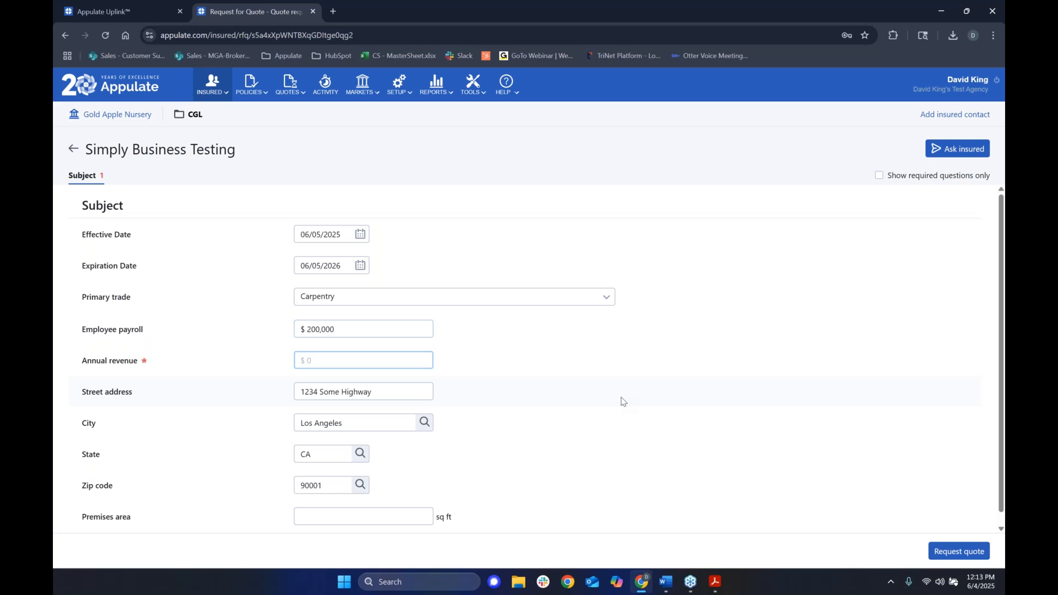
text(500,000)
key(Tab)
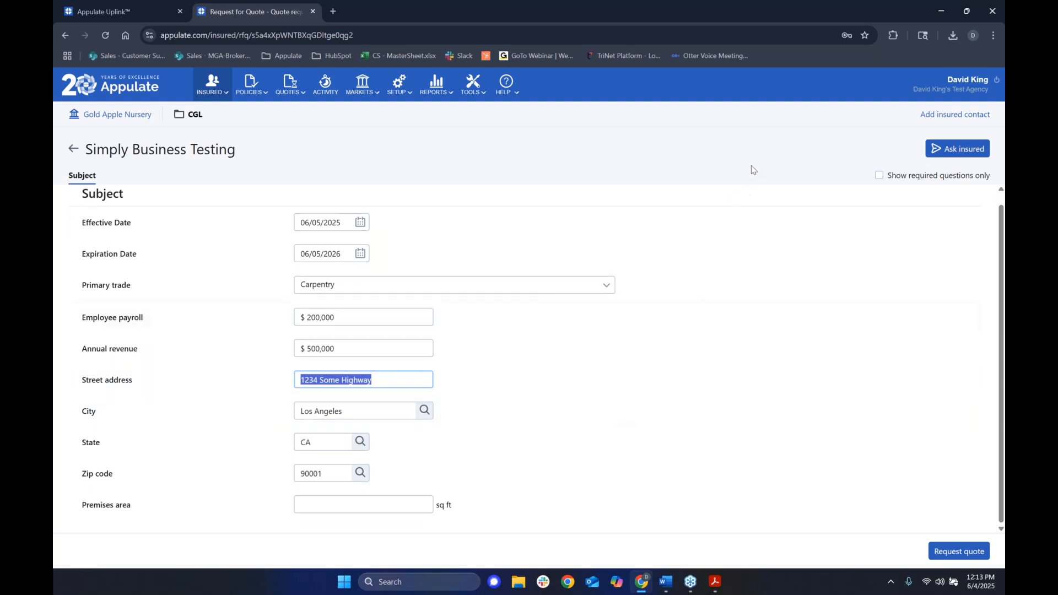
click(751, 147)
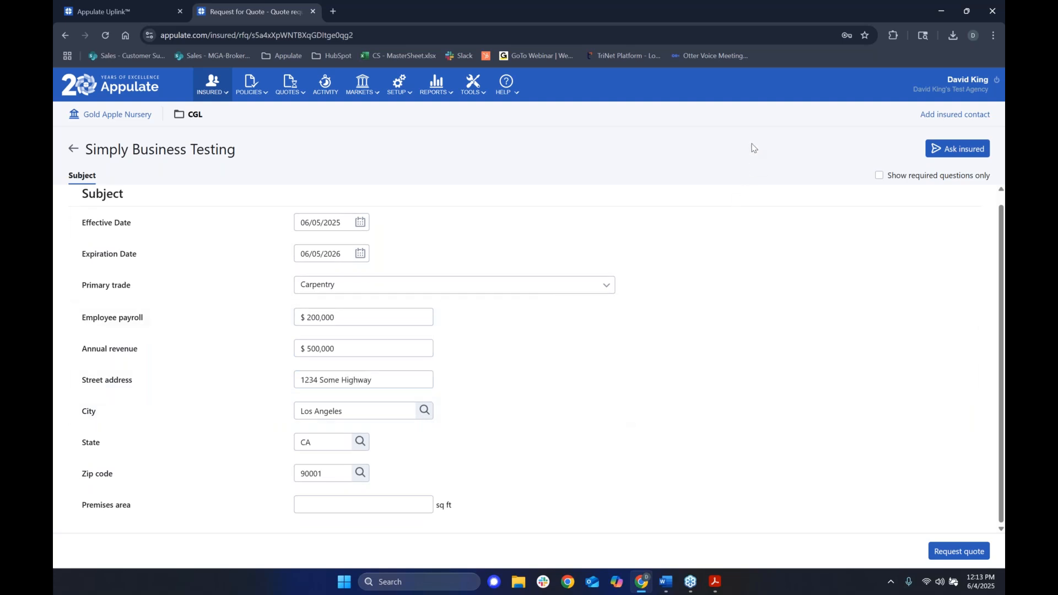
click(961, 558)
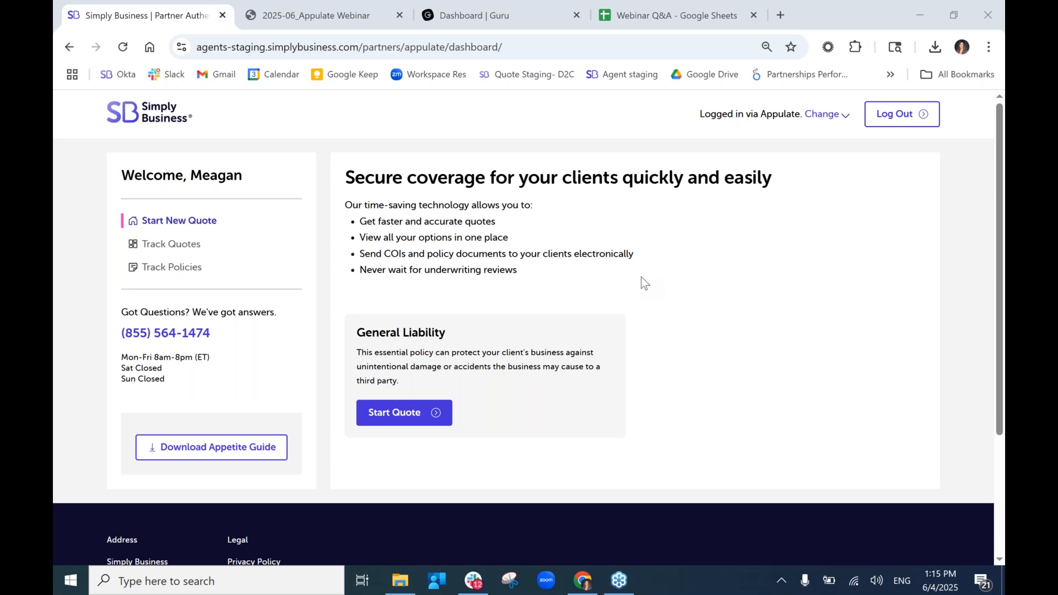
Start a General Liability quote for Lawn care services with no secondary service.
click(405, 413)
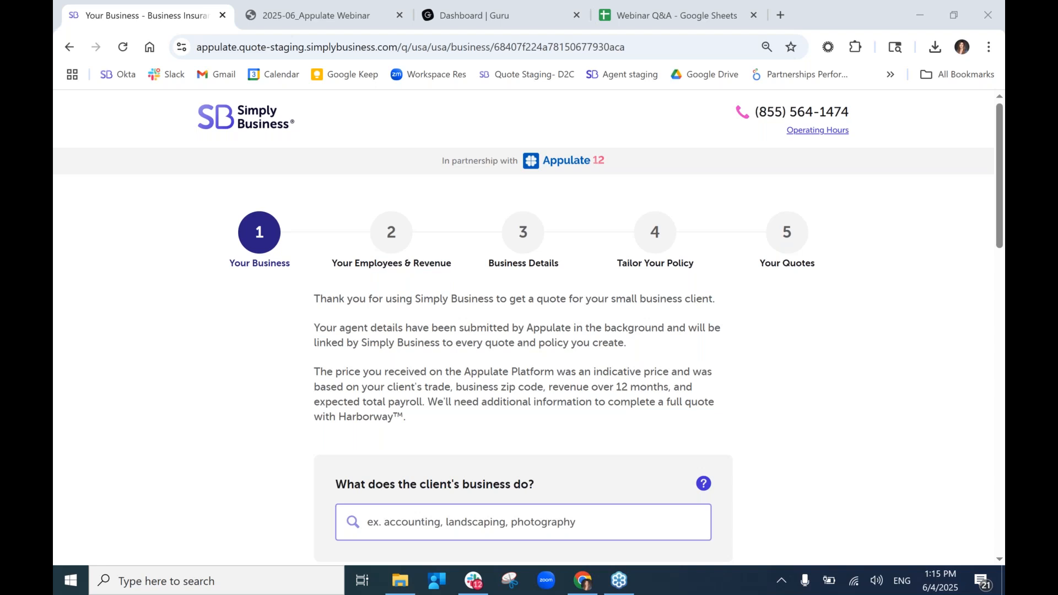
scroll(610, 376, down, 3)
click(610, 378)
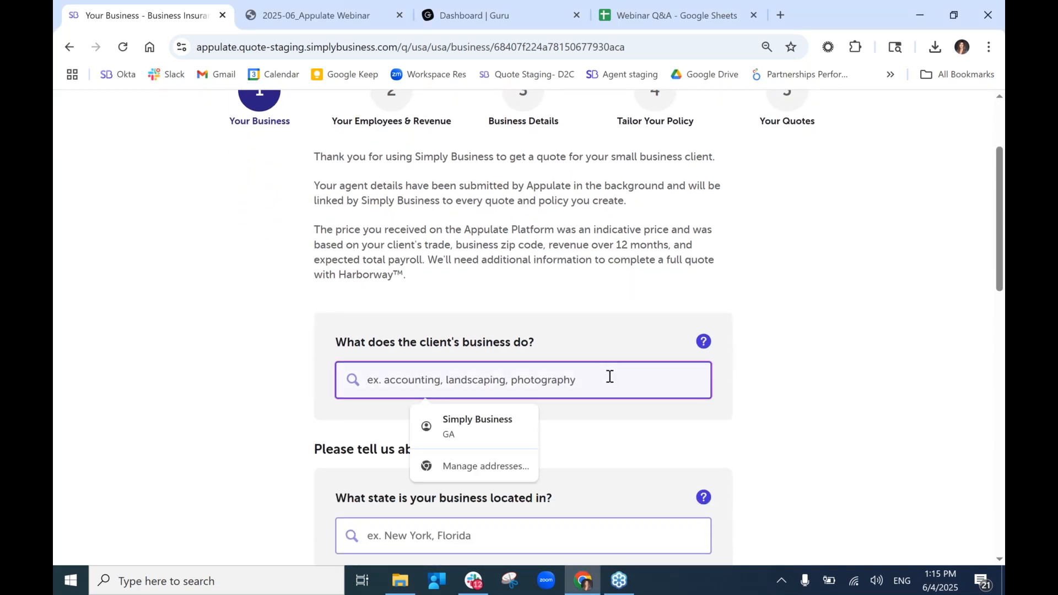
text(lawn)
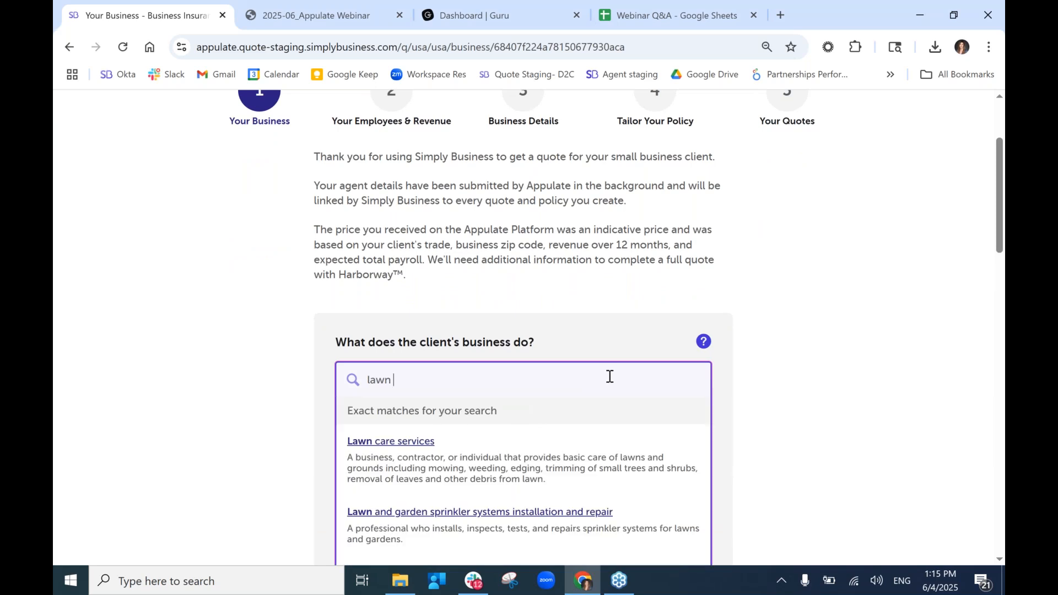
click(401, 443)
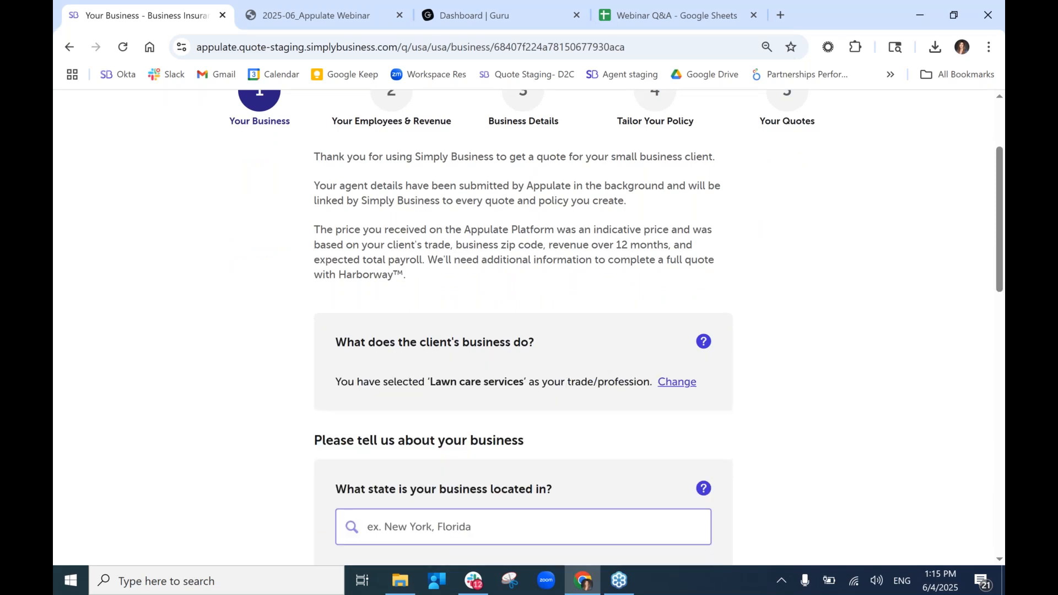
scroll(402, 435, down, 4)
click(515, 418)
Set the business state to Georgia and years in business to 4-5 years.
scroll(513, 417, down, 4)
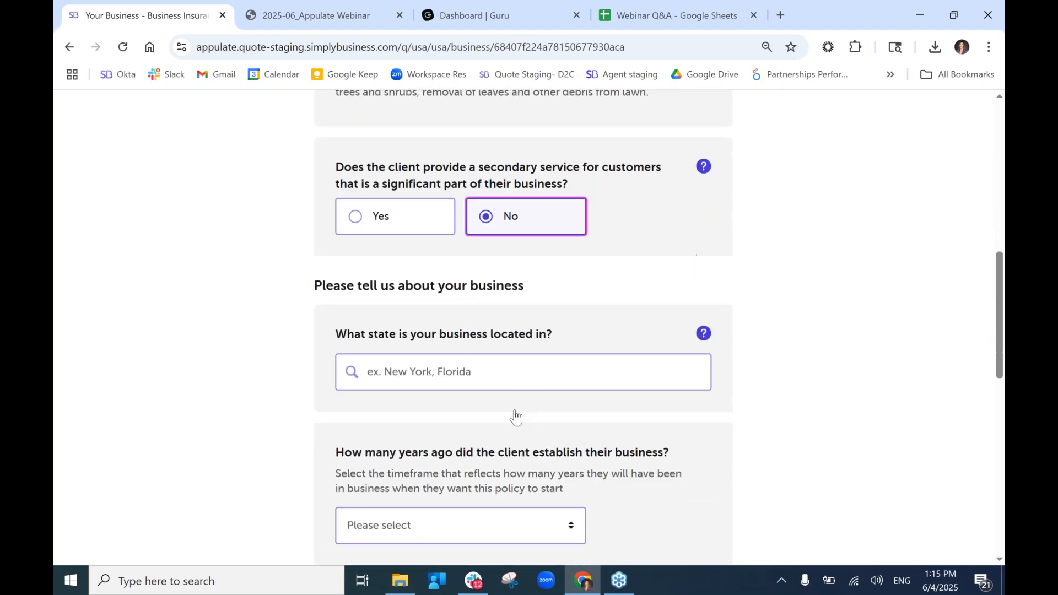
click(484, 322)
text(Georgia)
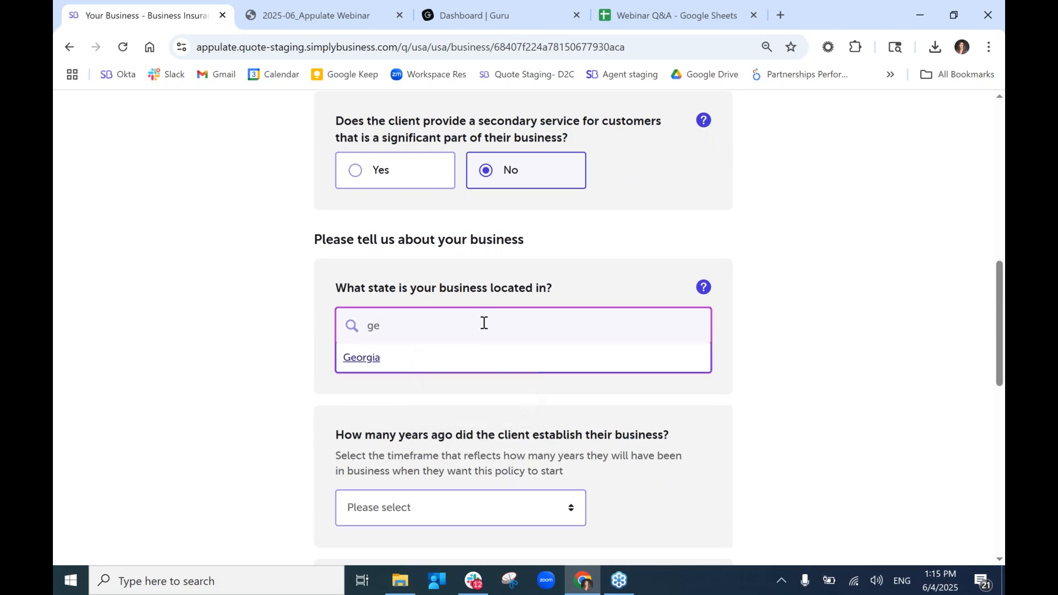
click(375, 359)
scroll(375, 361, down, 3)
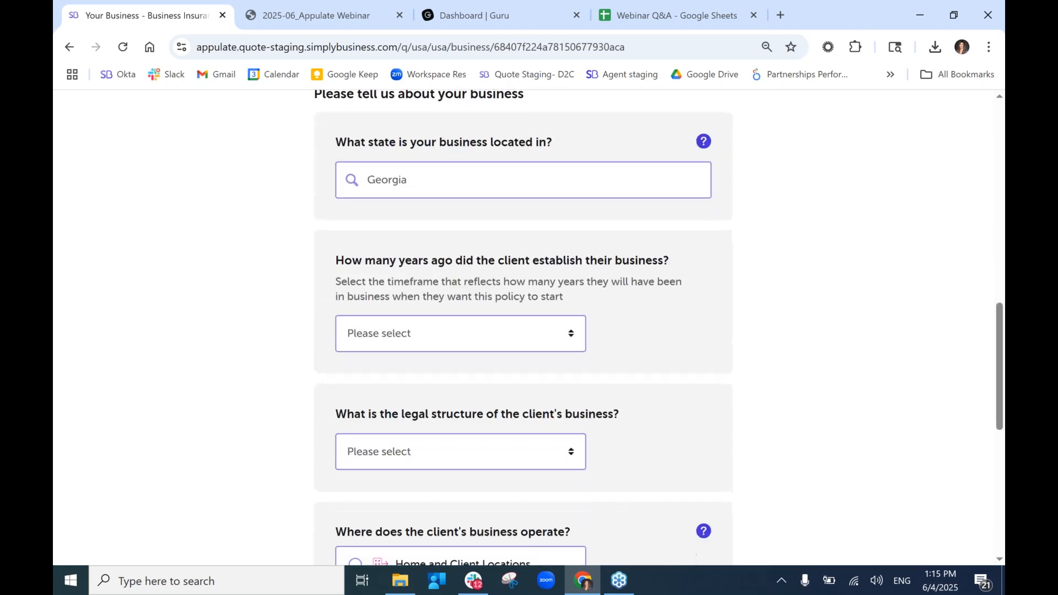
click(422, 331)
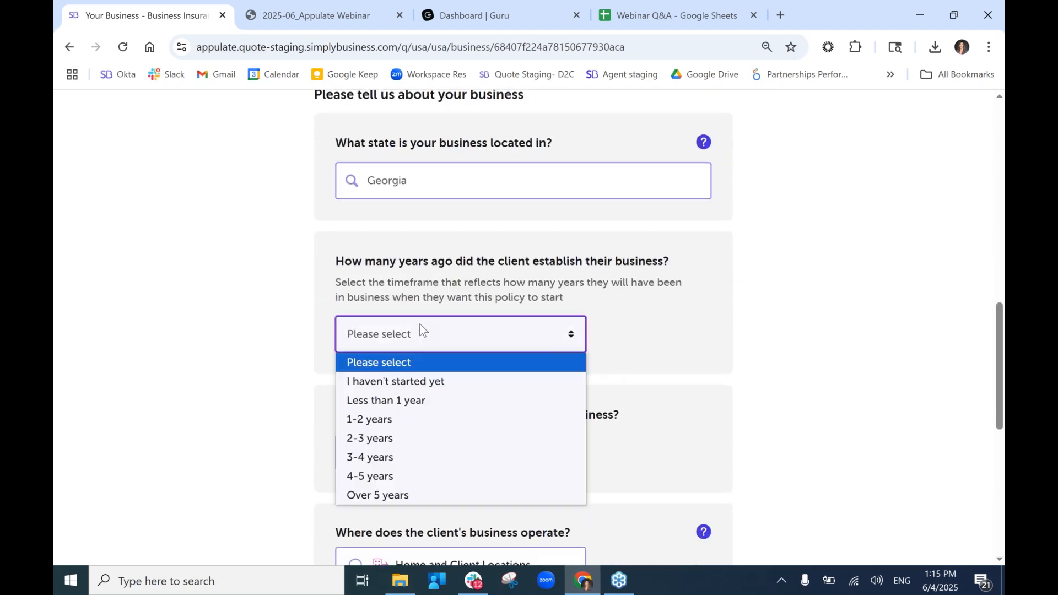
click(407, 483)
scroll(408, 485, down, 1)
scroll(408, 486, down, 2)
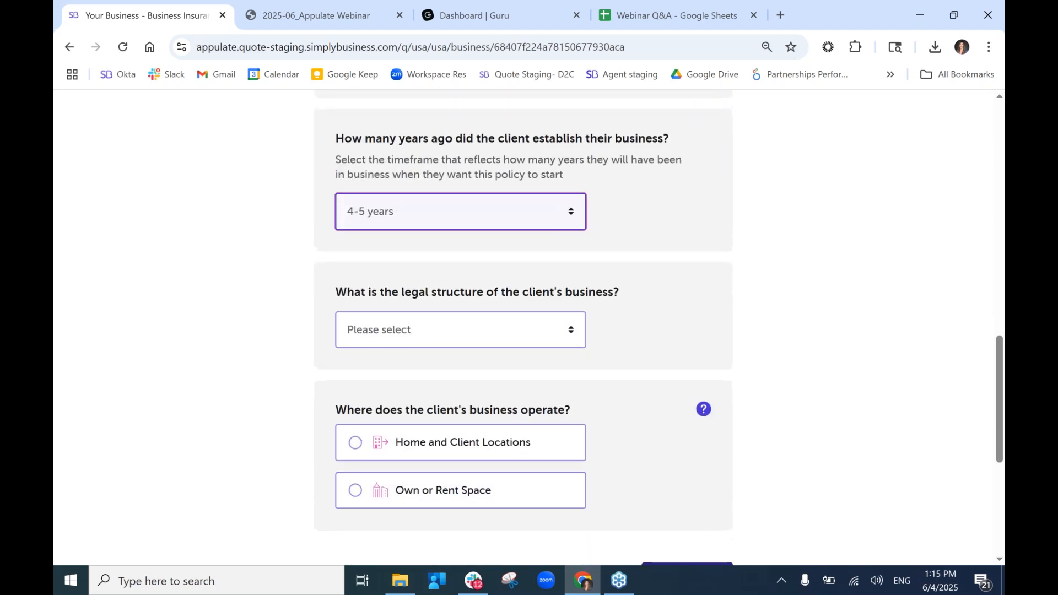
Choose sole proprietor, home and client locations, and 1 location, then go to the next step.
click(410, 333)
click(425, 377)
click(454, 442)
scroll(454, 442, down, 3)
scroll(604, 448, down, 3)
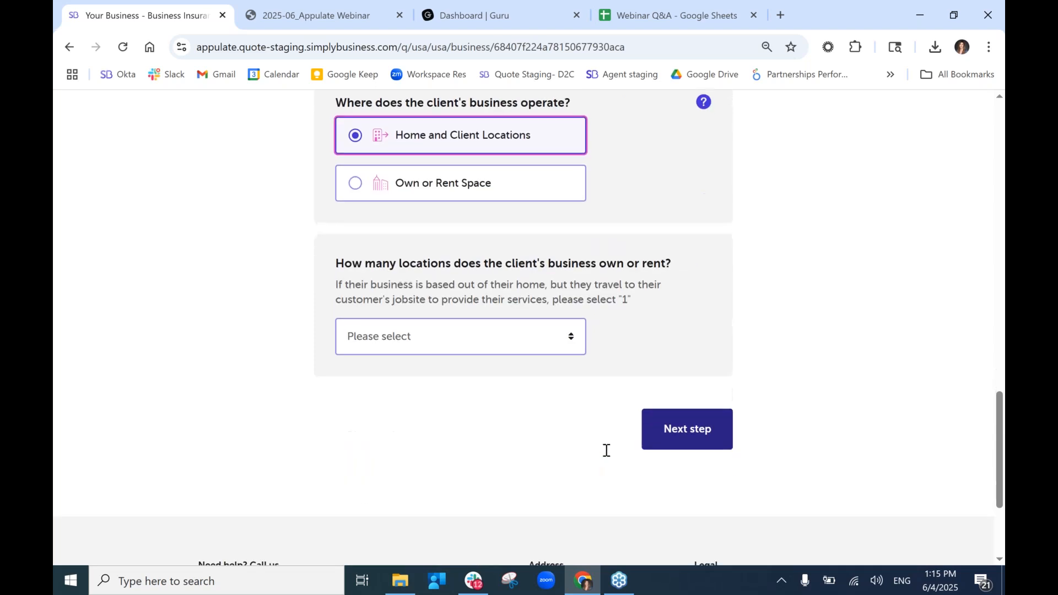
click(524, 351)
click(526, 380)
click(722, 441)
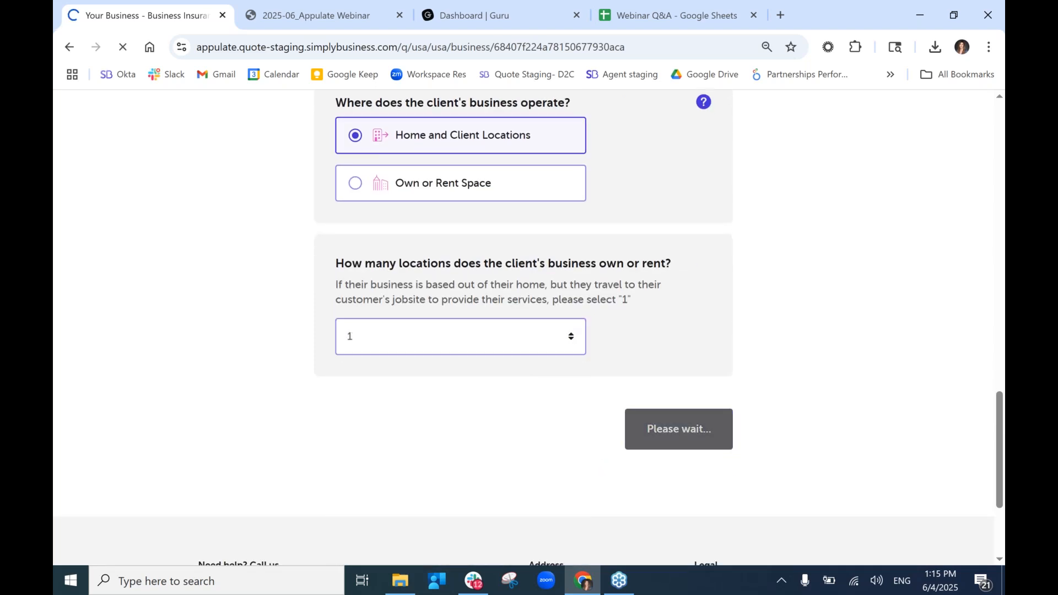
click(520, 431)
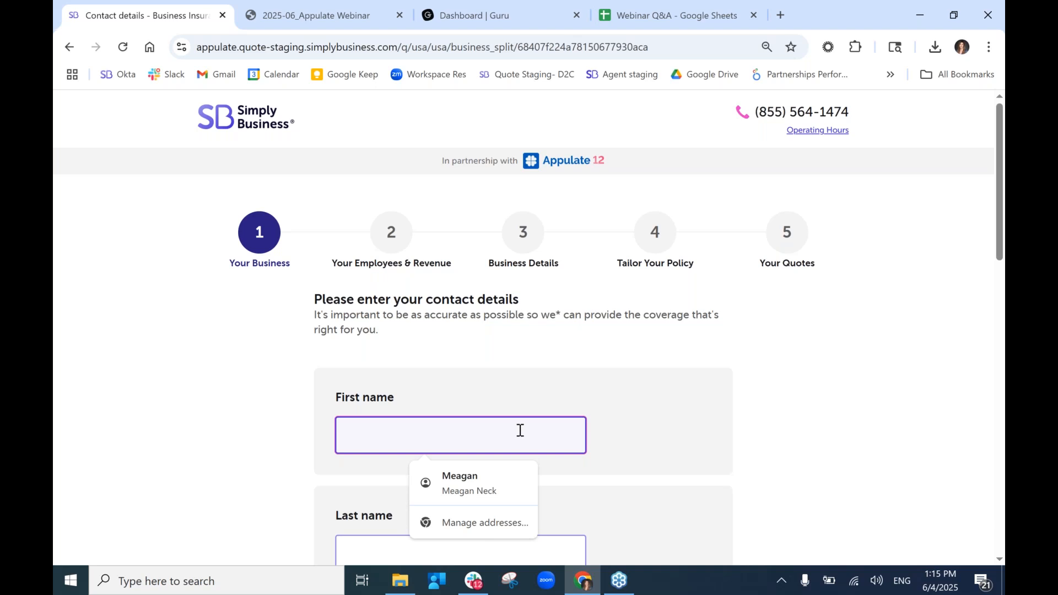
Enter the client's first and last name, e-mail address and phone number, and submit them.
scroll(520, 431, down, 2)
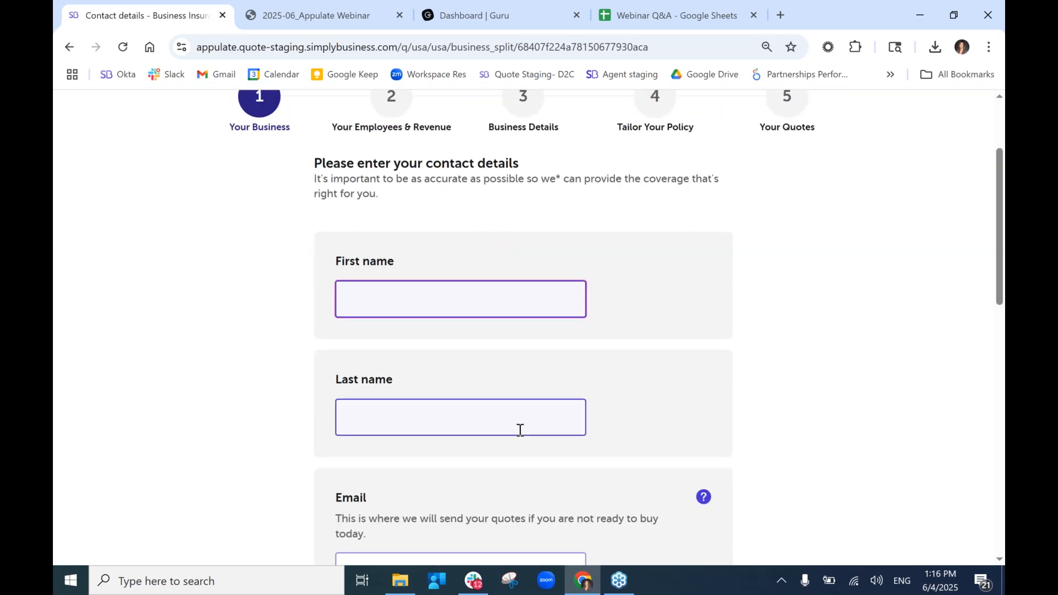
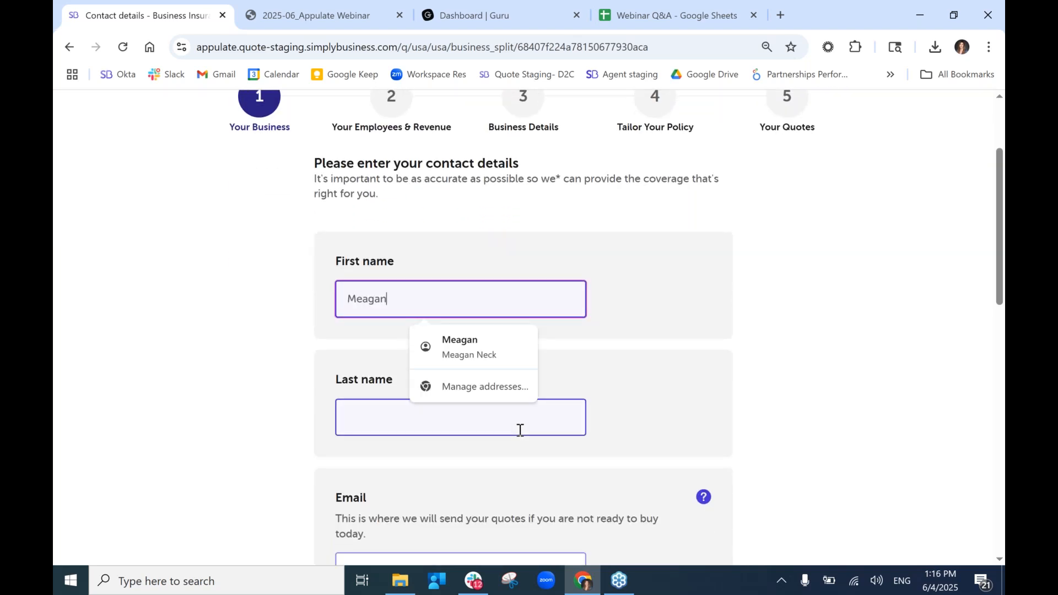
key(Tab)
scroll(519, 430, down, 4)
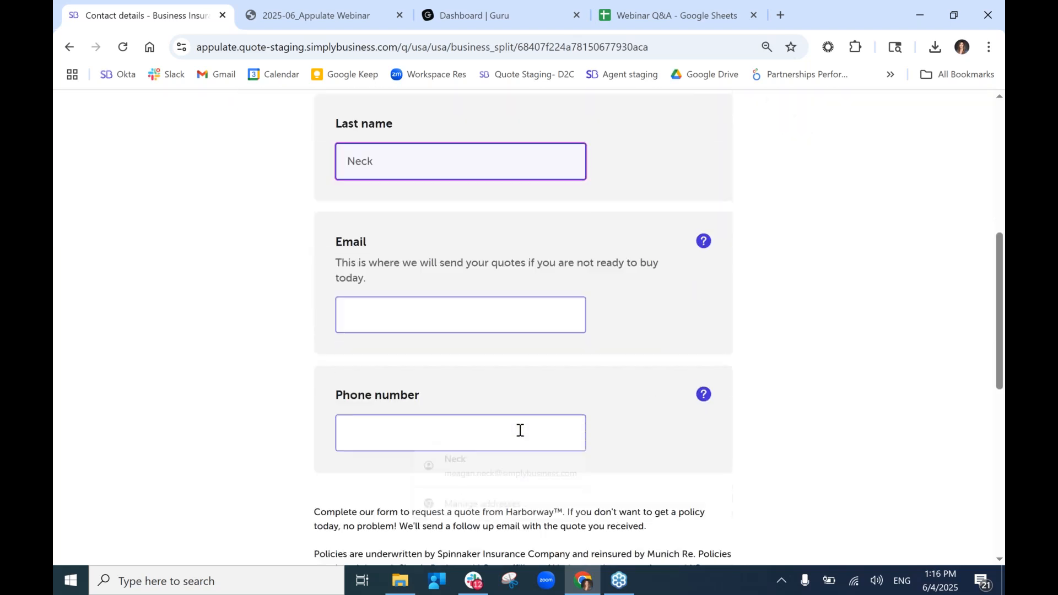
click(465, 314)
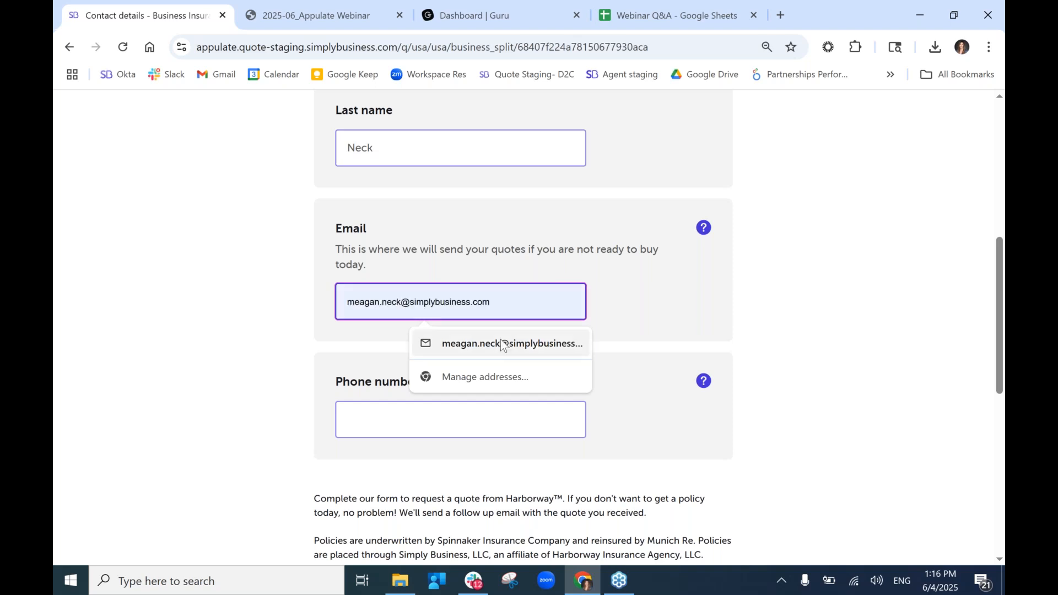
click(501, 344)
click(484, 419)
text(555) 555-5555)
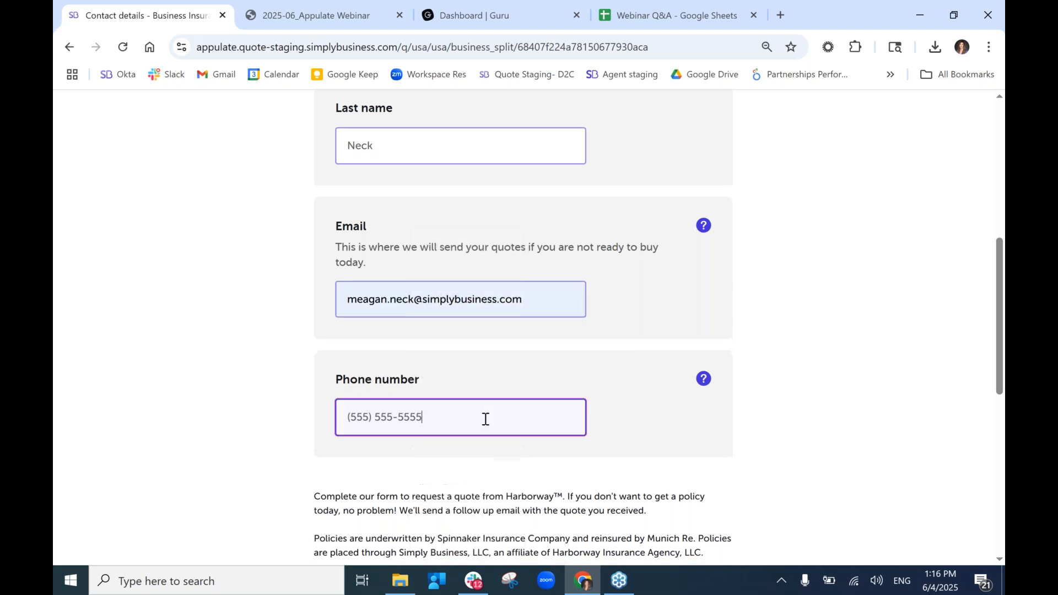
scroll(485, 418, down, 4)
key(Return)
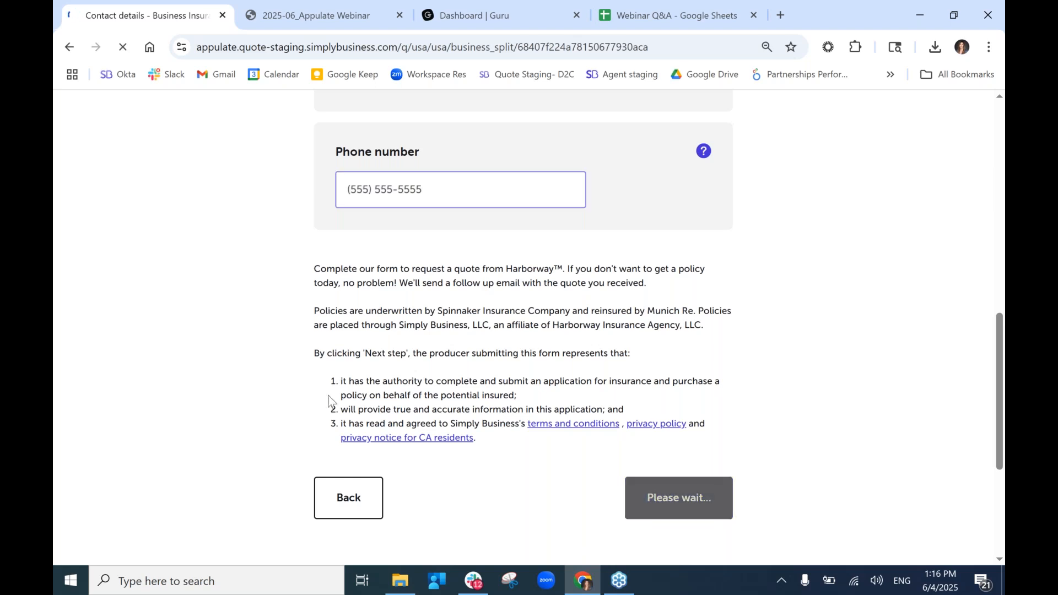
Record 0 employees, $200,000 anticipated revenue and $50,000 payroll, then continue.
click(376, 408)
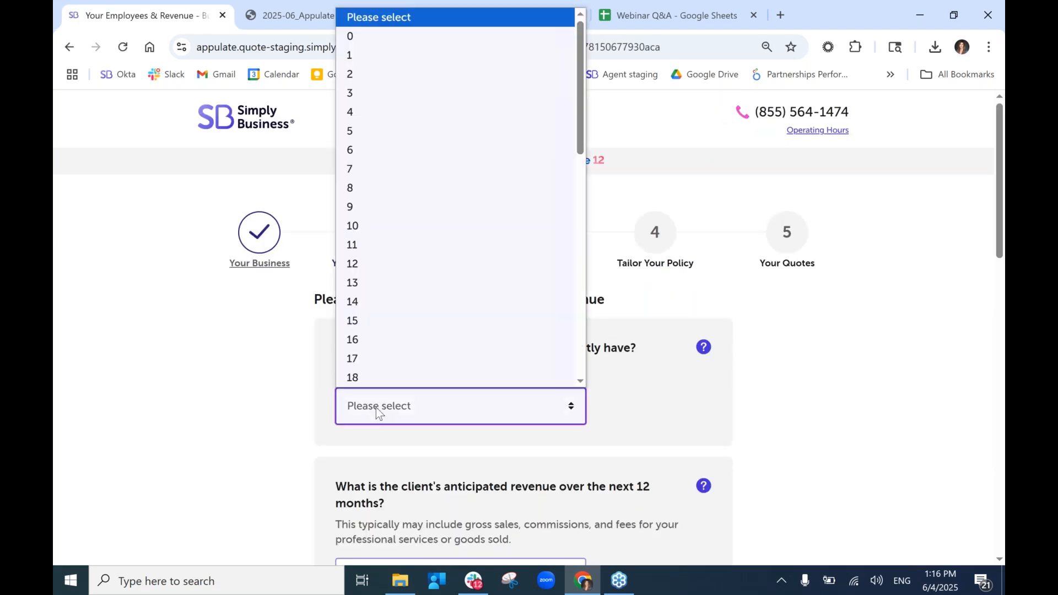
click(359, 33)
scroll(462, 379, down, 5)
click(431, 302)
click(439, 320)
scroll(439, 317, down, 4)
click(473, 434)
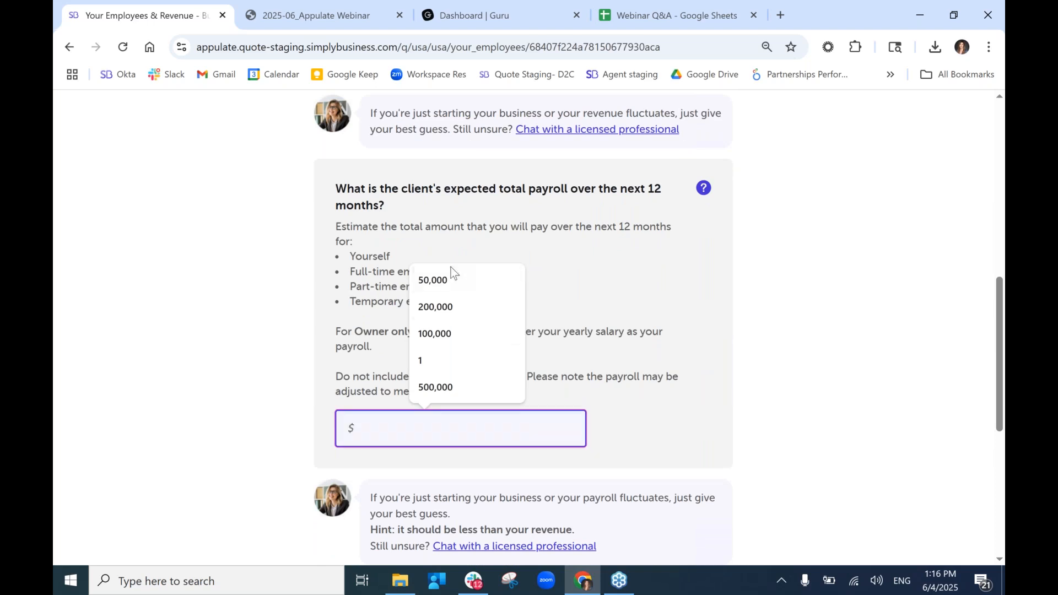
click(452, 269)
scroll(452, 270, down, 5)
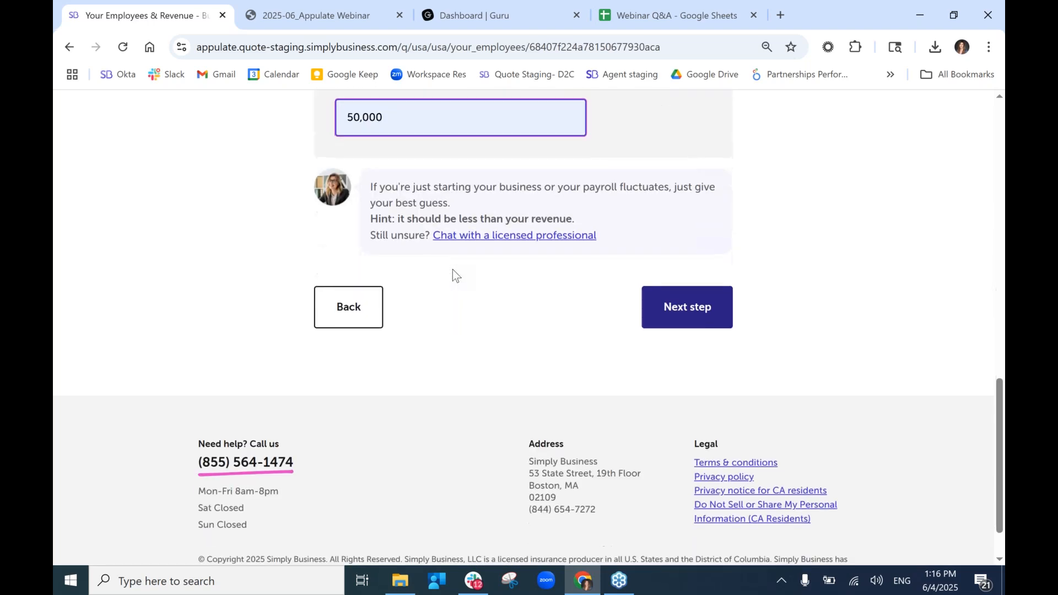
click(699, 301)
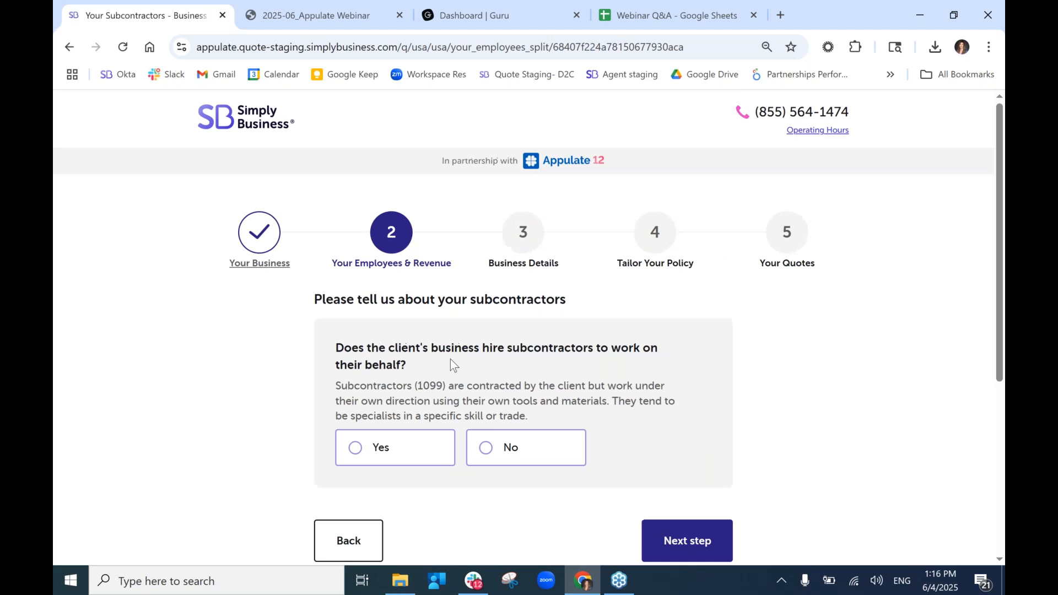
Answer No to hiring subcontractors.
click(537, 452)
scroll(537, 452, down, 2)
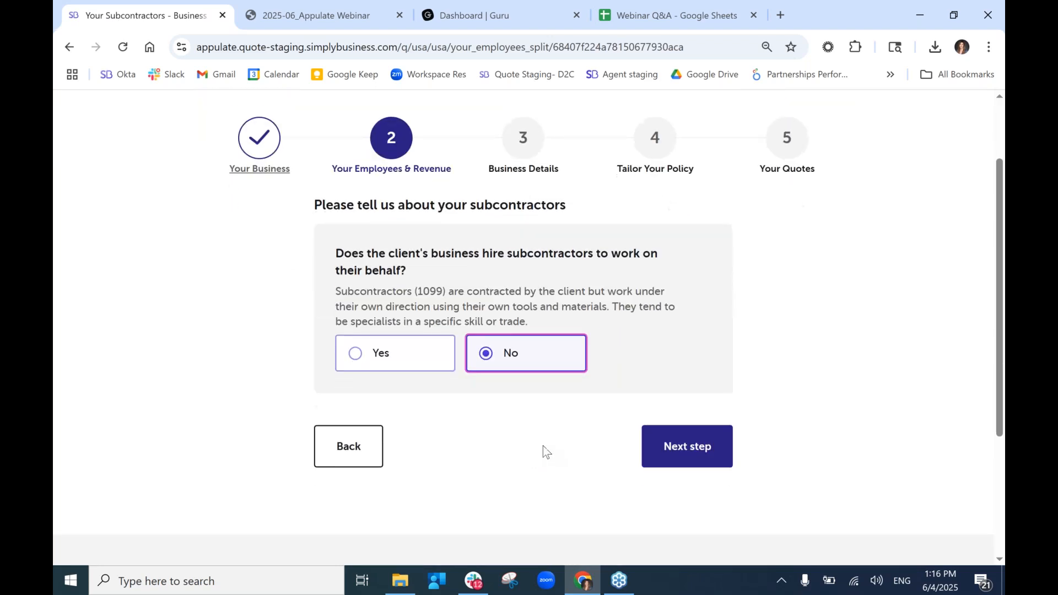
click(645, 463)
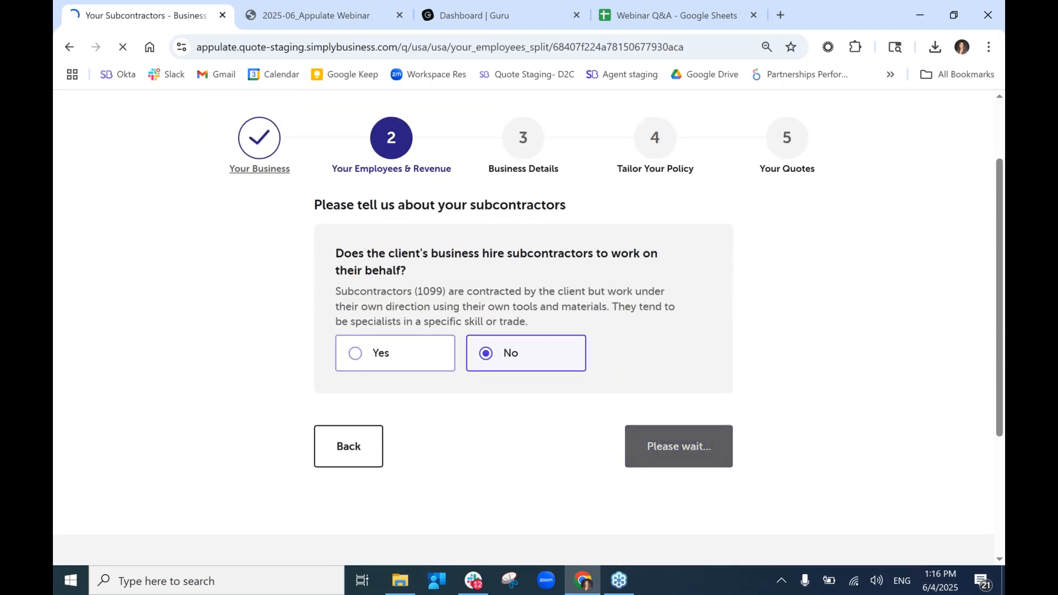
Answer No to snow removal, excavation, herbicide, foreclosed property, tree and golf course work.
click(543, 402)
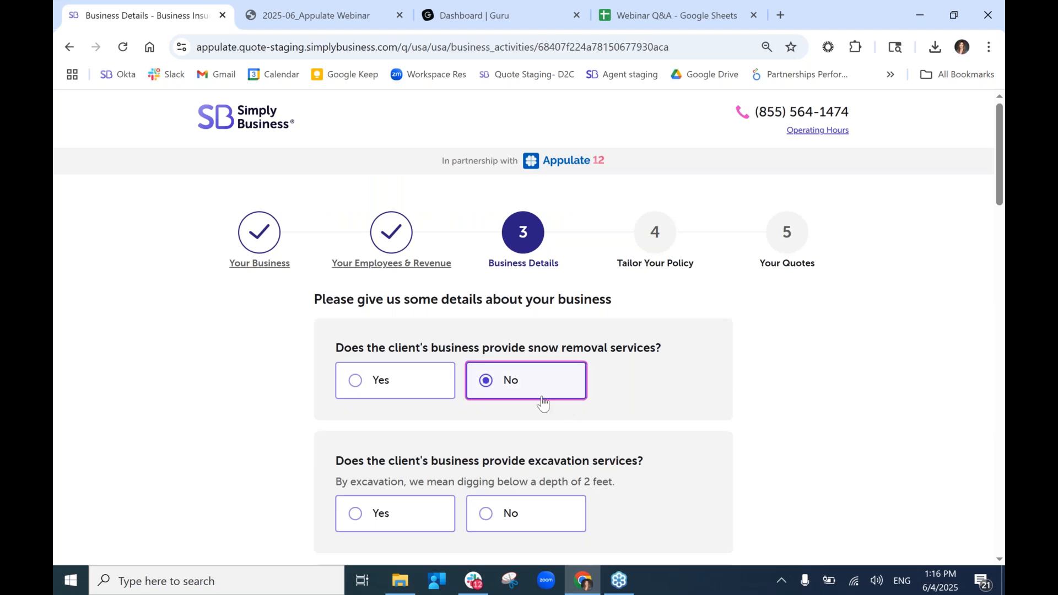
click(560, 506)
scroll(541, 422, down, 5)
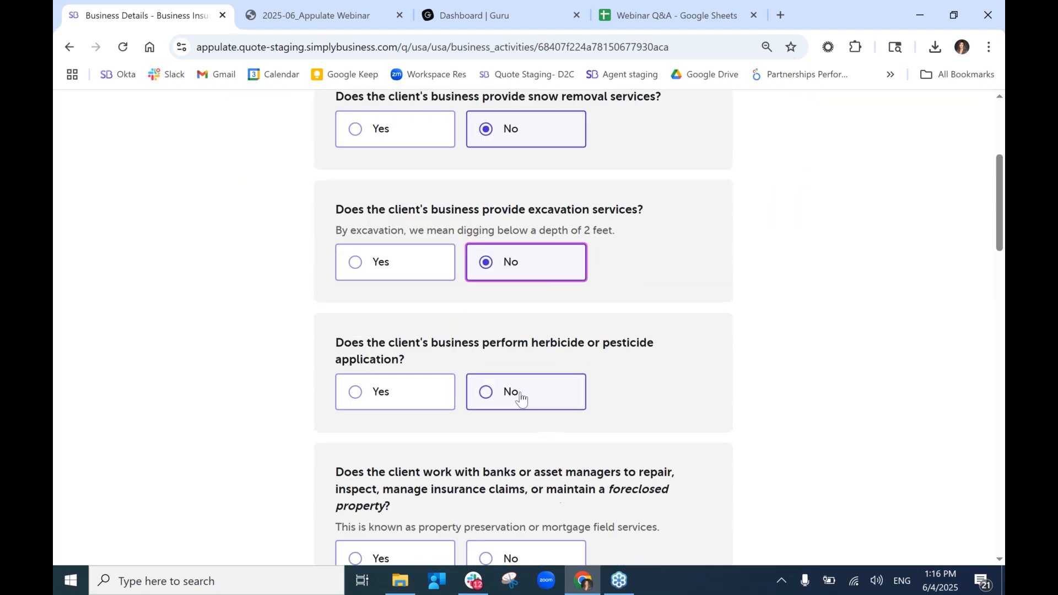
click(524, 401)
scroll(524, 402, down, 4)
click(524, 356)
click(556, 484)
scroll(556, 484, down, 4)
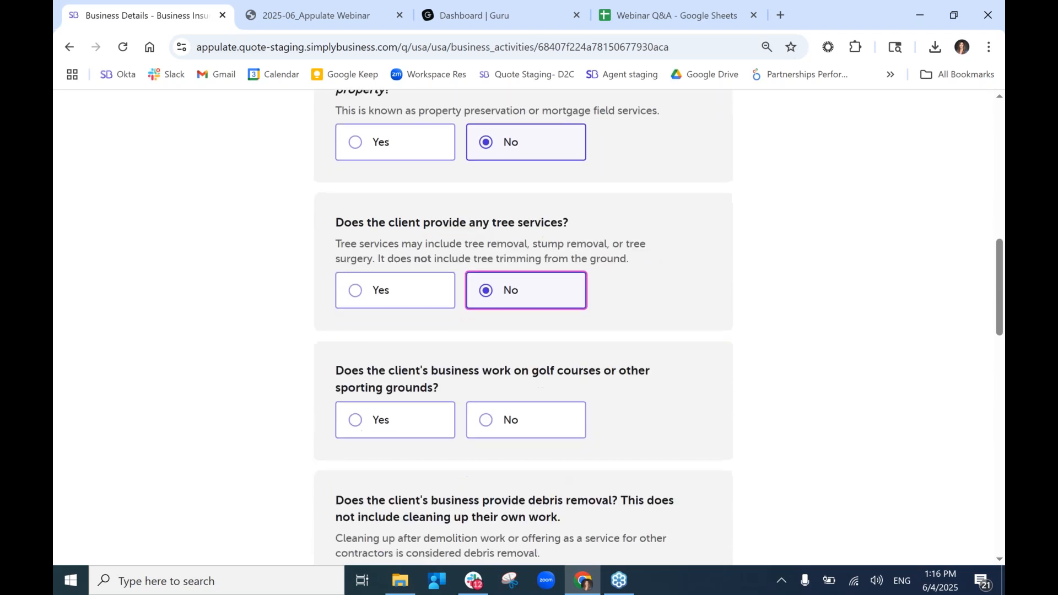
click(529, 420)
scroll(529, 422, down, 3)
Answer No to debris removal, pest control, highway medians, cranes, sandblasting and out-of-state work.
click(545, 457)
scroll(545, 457, down, 3)
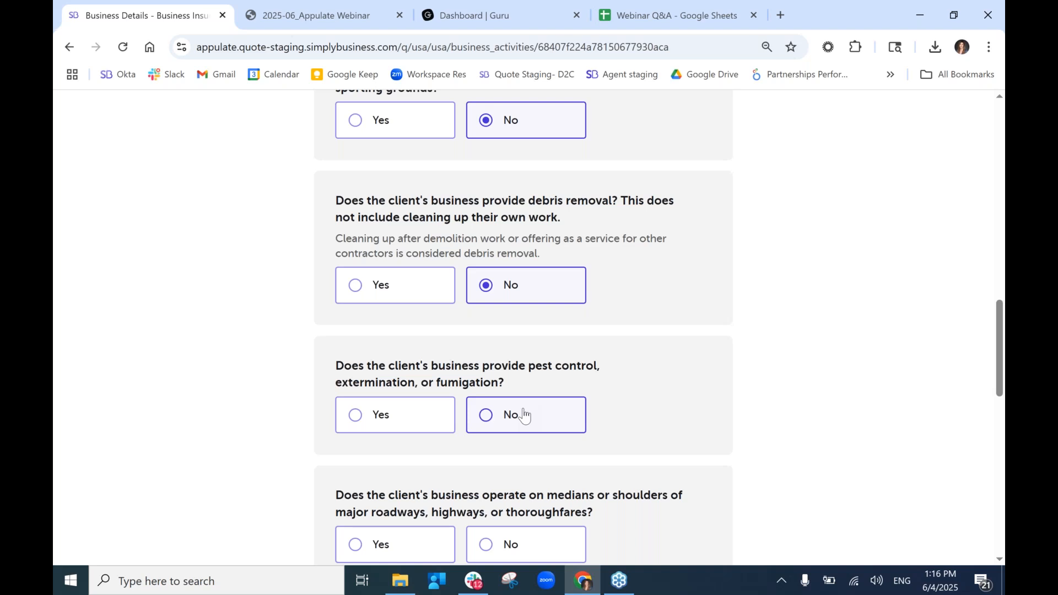
click(523, 414)
scroll(524, 417, down, 4)
click(511, 346)
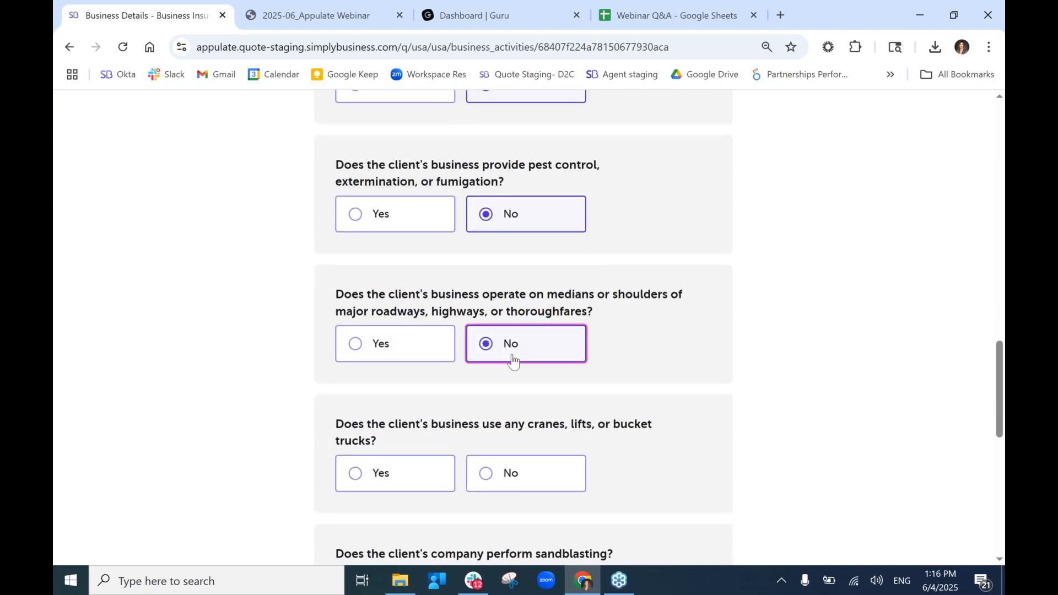
click(545, 472)
scroll(545, 472, down, 4)
click(521, 359)
click(559, 462)
scroll(558, 459, down, 2)
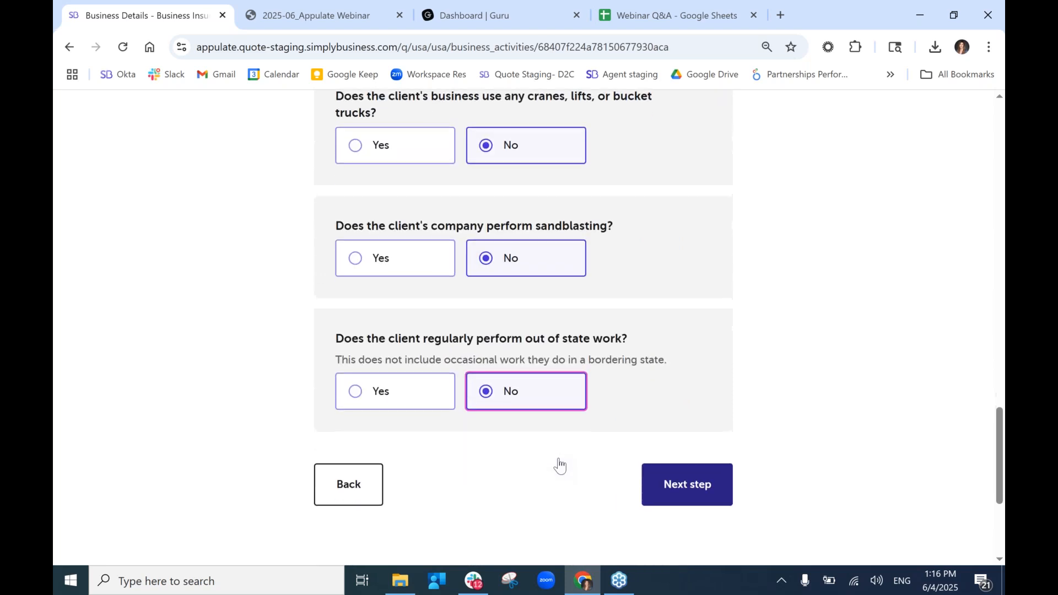
click(678, 479)
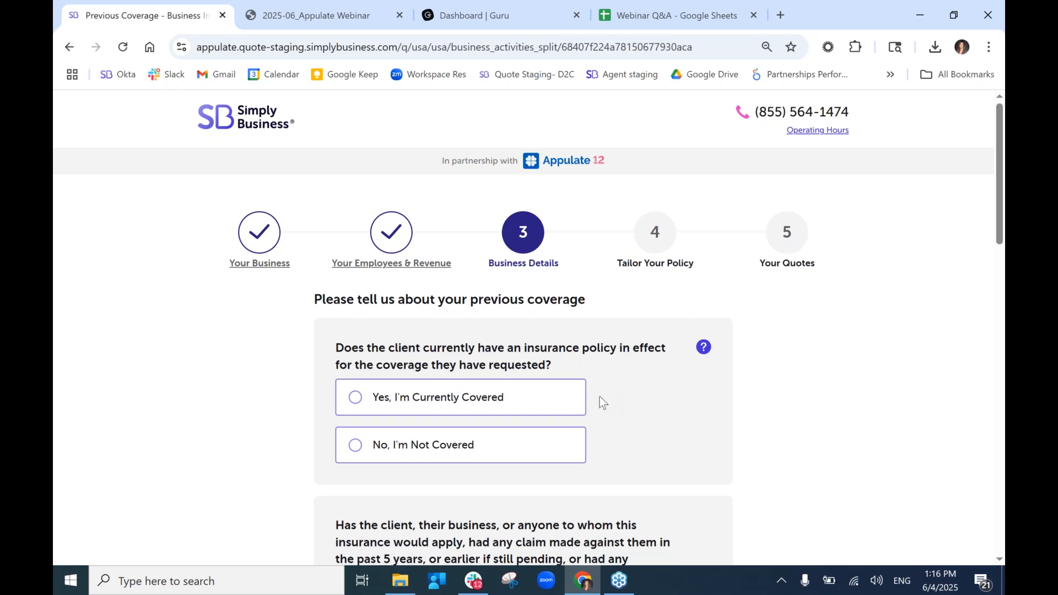
Mark the client as currently covered, with No to prior claims, cancellations and bankruptcy.
click(573, 402)
scroll(572, 401, down, 5)
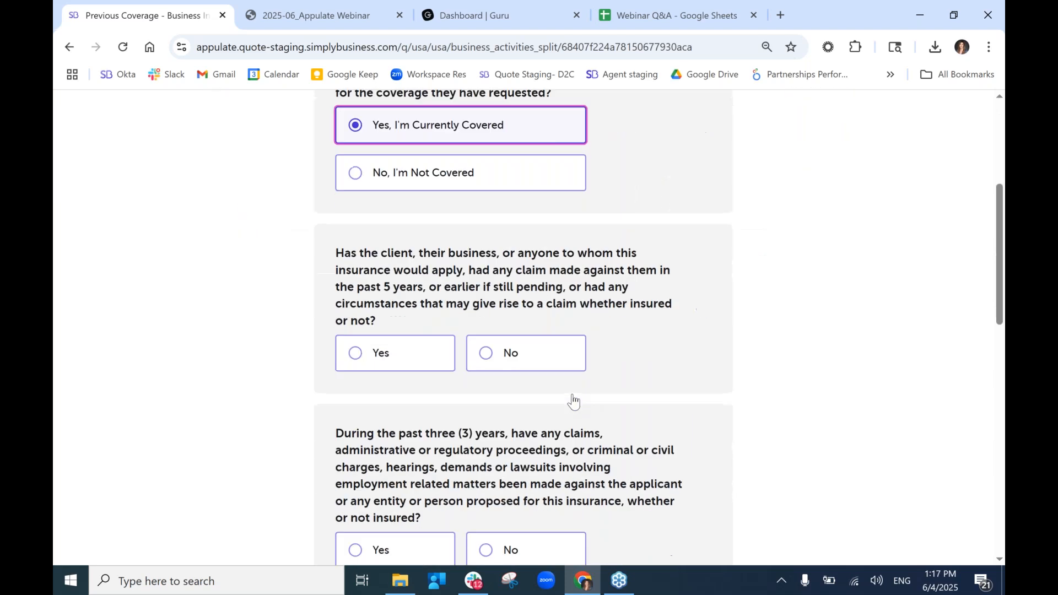
click(552, 370)
scroll(553, 373, down, 4)
click(544, 354)
click(517, 485)
scroll(513, 484, down, 5)
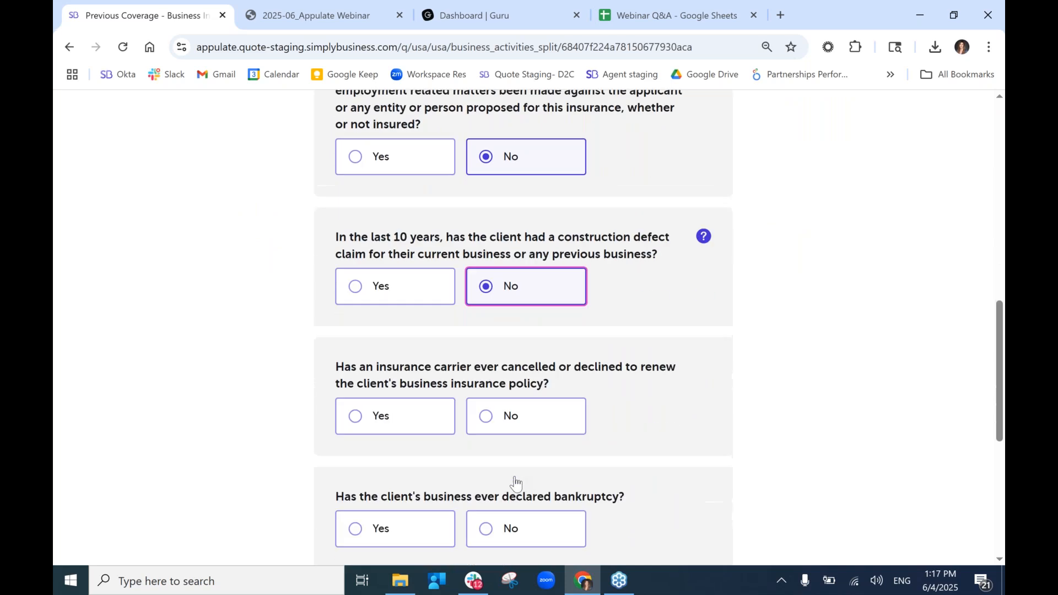
click(492, 311)
click(539, 432)
click(675, 510)
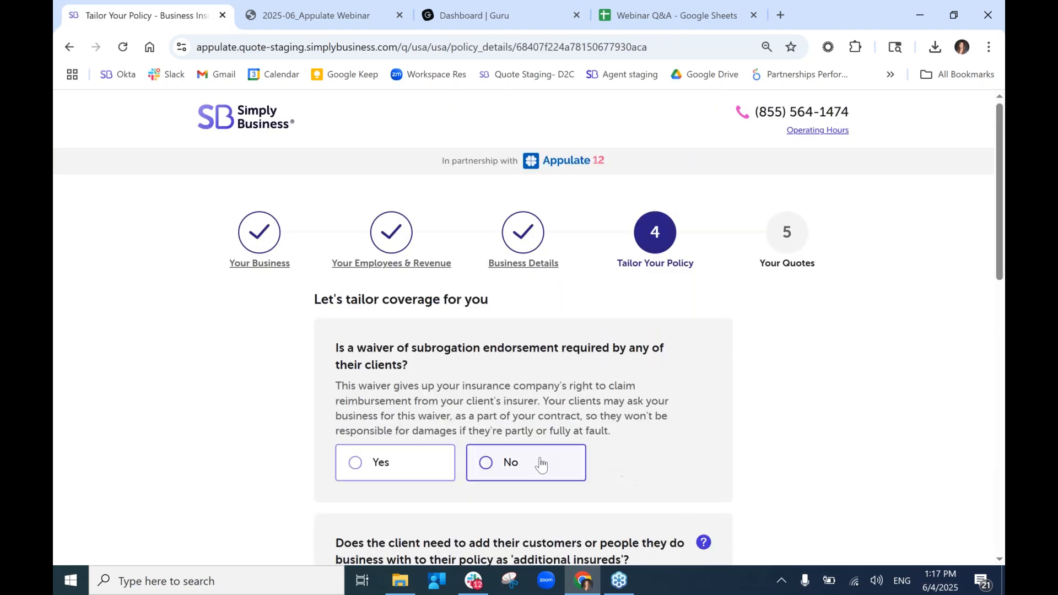
Decline the subrogation waiver and additional insureds, and add TRIA coverage.
click(545, 465)
scroll(543, 461, down, 3)
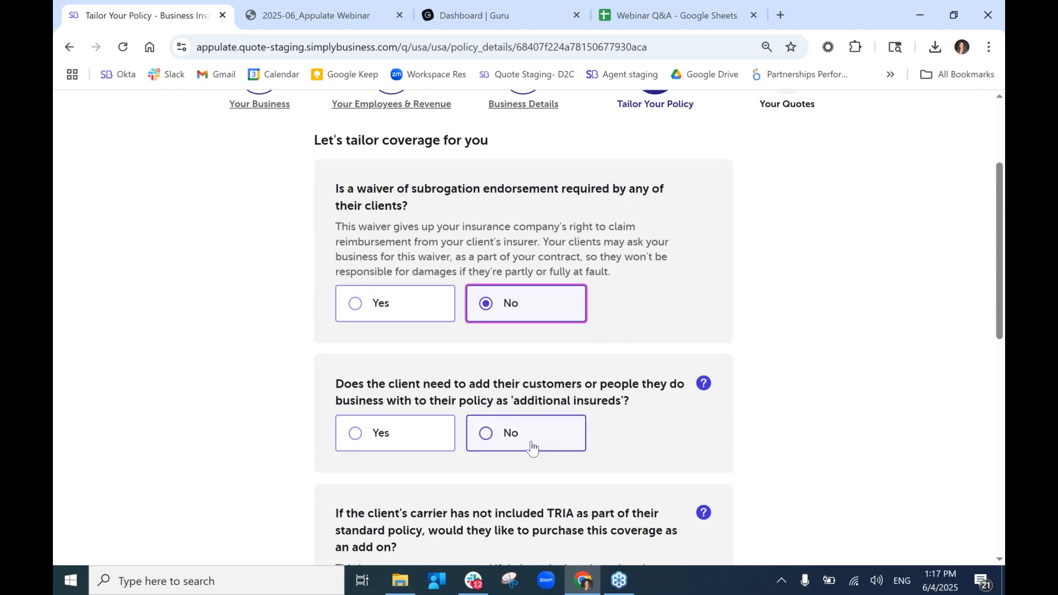
click(531, 446)
scroll(531, 444, down, 3)
click(418, 472)
scroll(418, 472, down, 2)
Set the coverage start date to June 4, 2025 and continue to contact details.
click(474, 459)
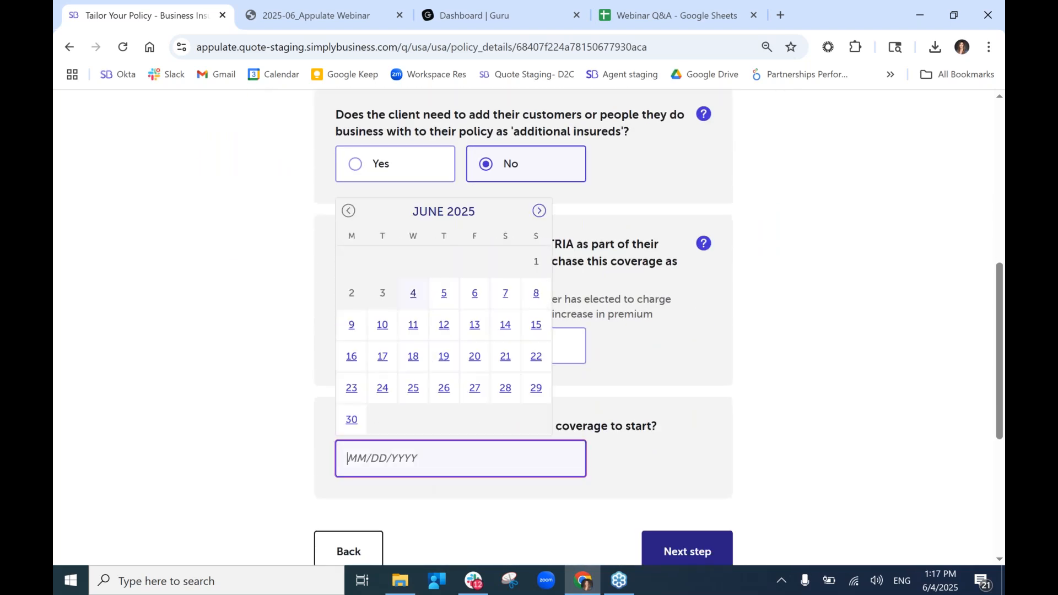
click(418, 299)
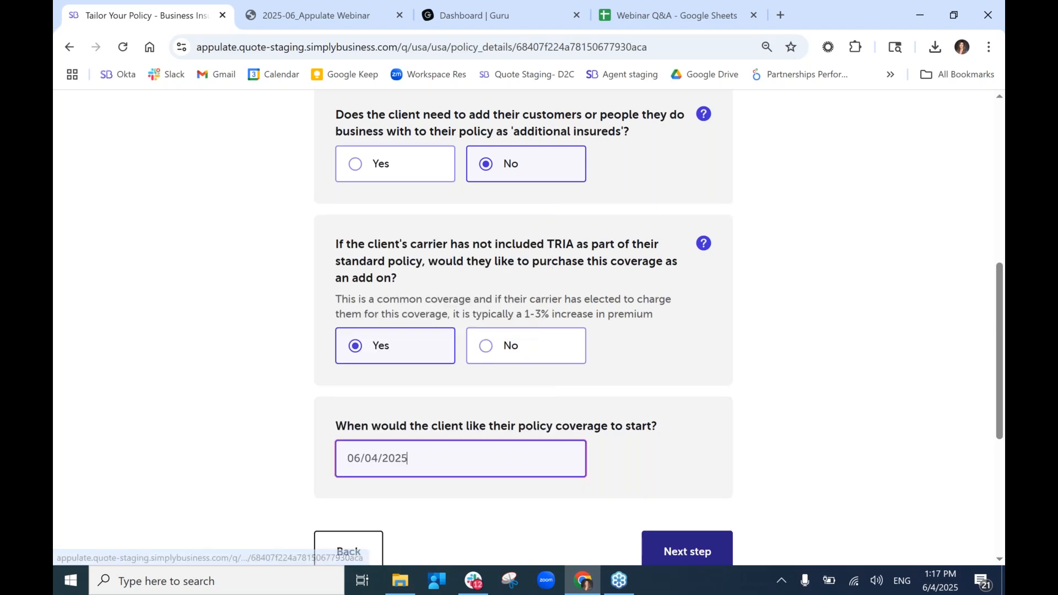
scroll(597, 437, down, 1)
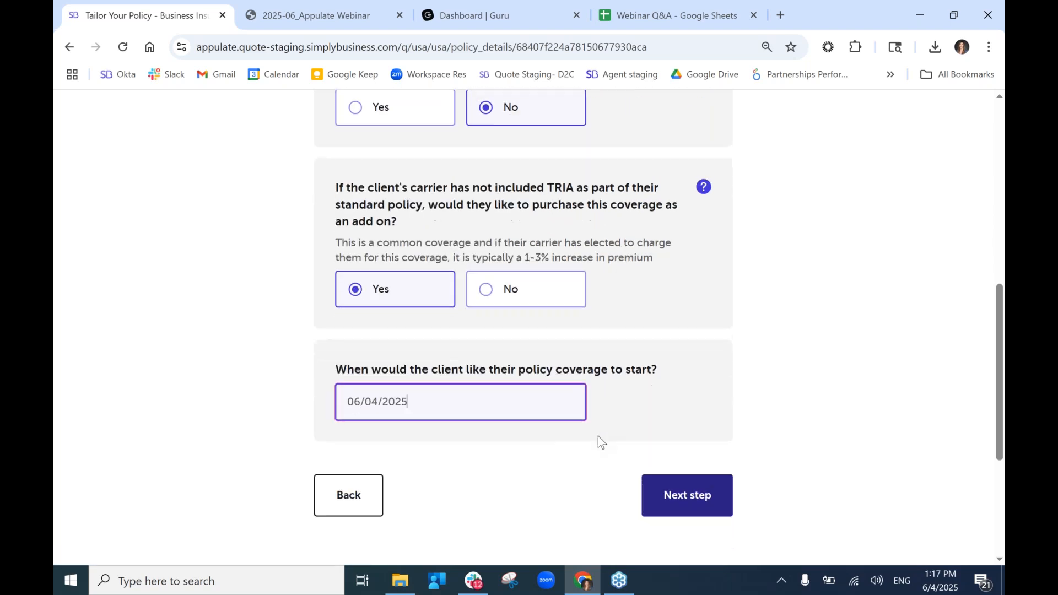
click(670, 499)
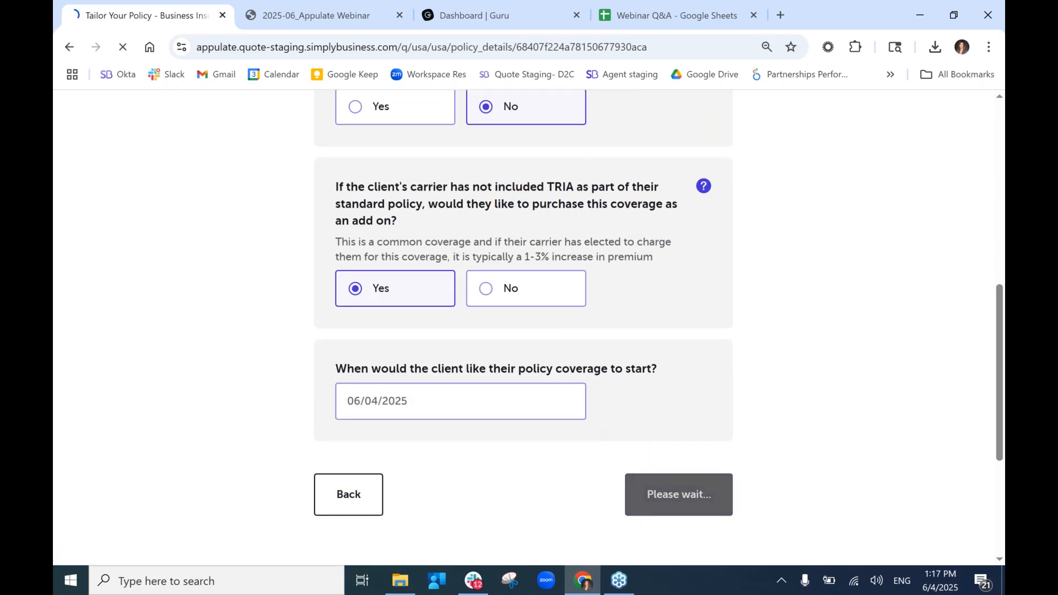
click(551, 436)
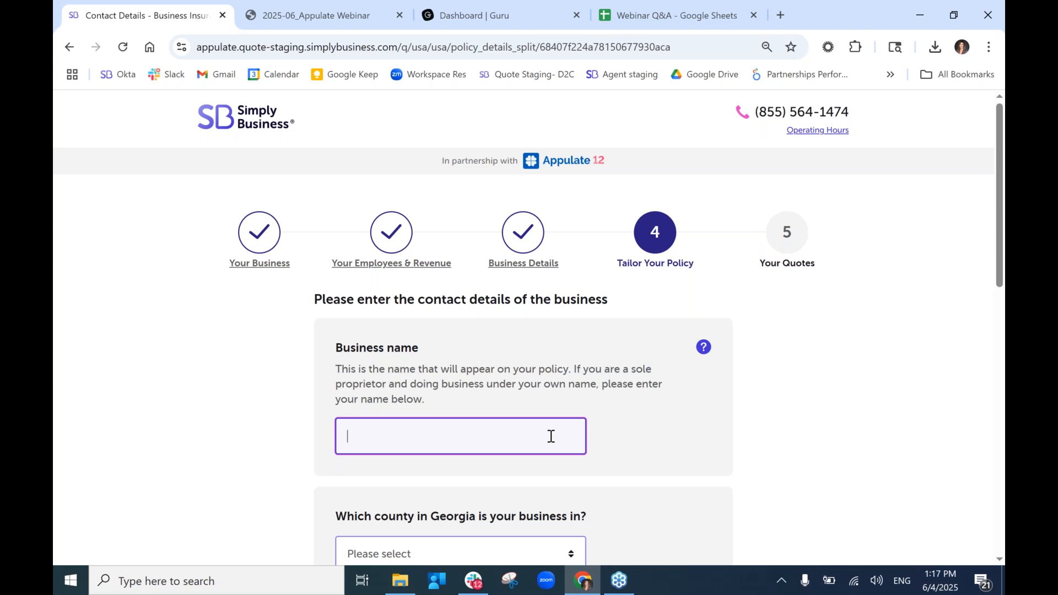
Enter the business name and choose Fulton as the business county.
text(Meagan's Lawncare Test)
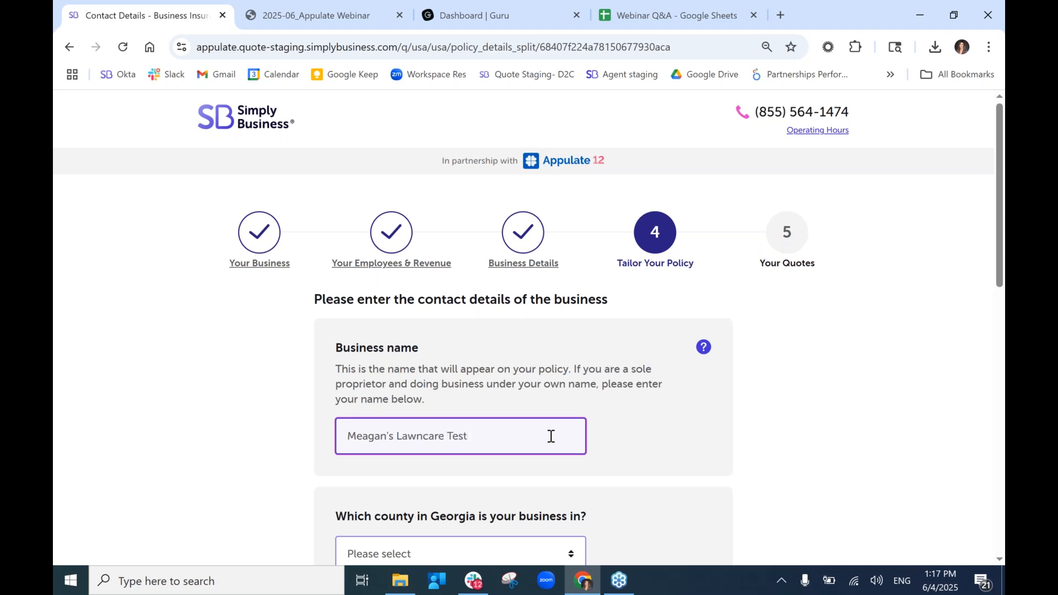
scroll(551, 436, down, 2)
click(526, 424)
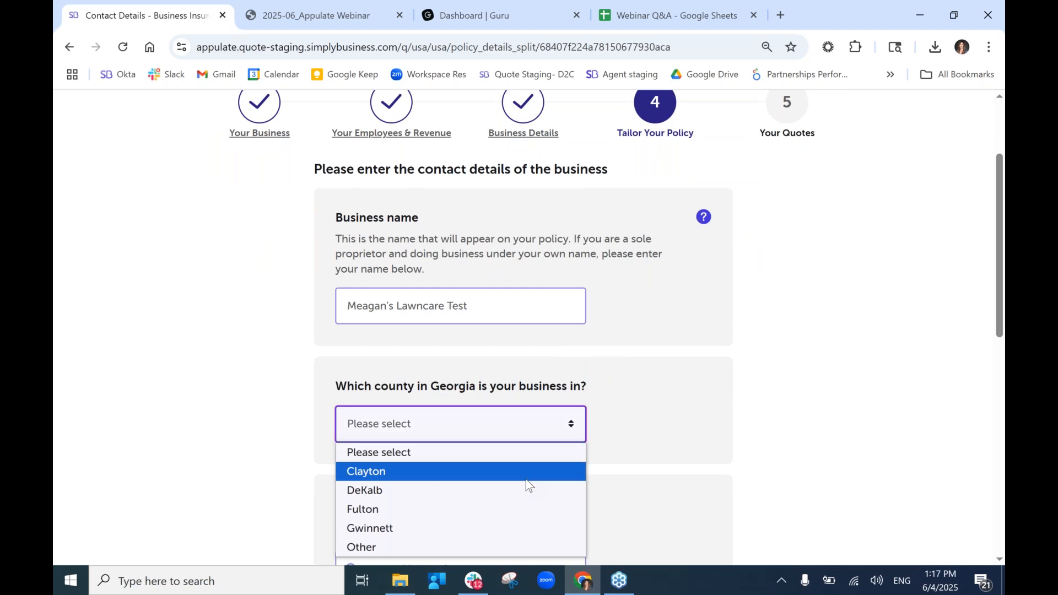
click(525, 509)
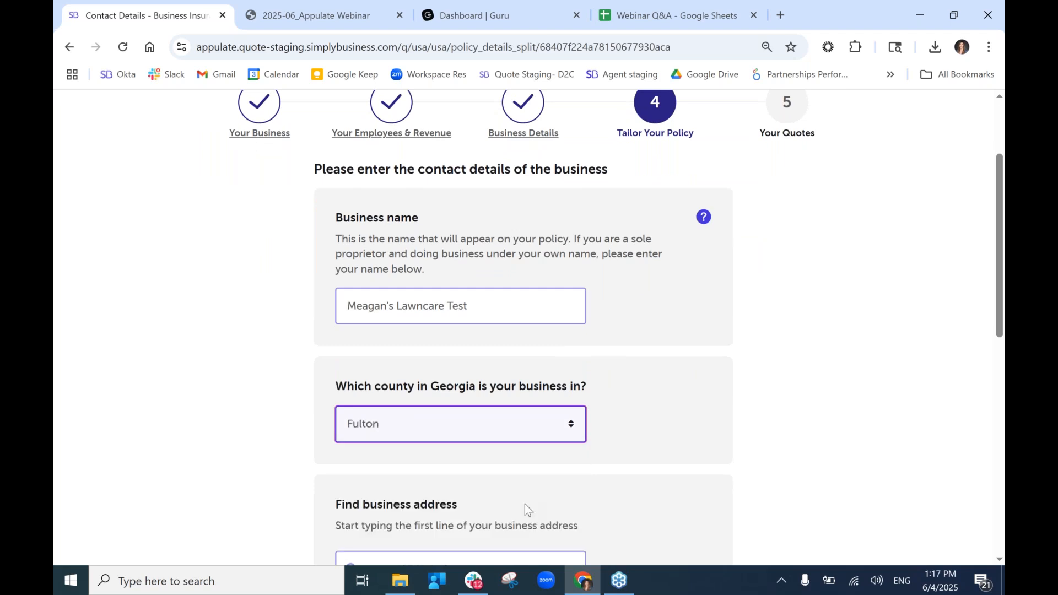
Enter the business address from the '1 main' Main St suggestion and get quotes.
scroll(525, 504, down, 2)
click(487, 457)
text(1 main)
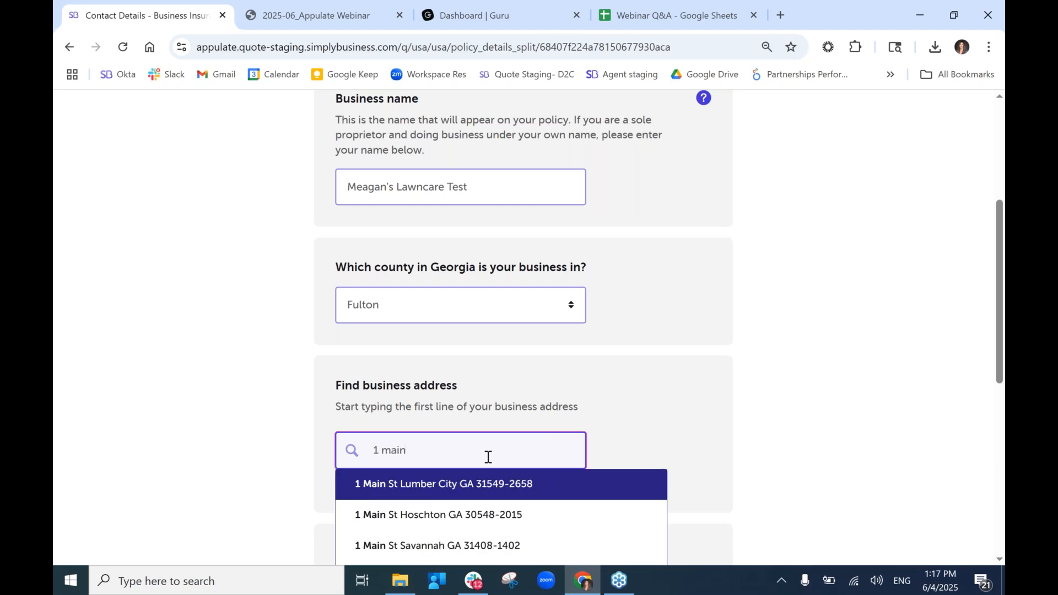
scroll(488, 456, down, 2)
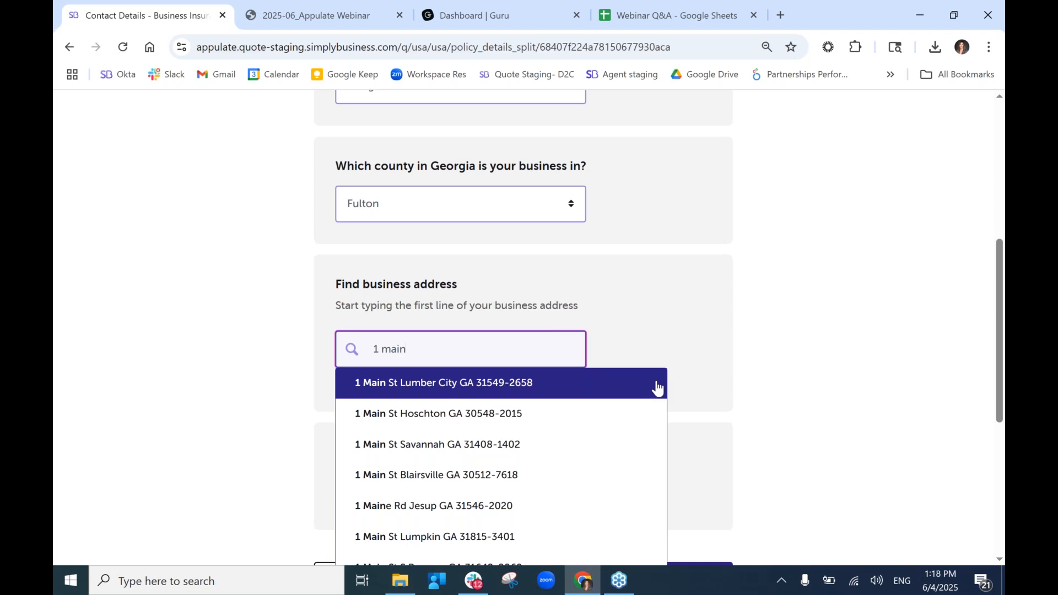
right_click(527, 390)
click(485, 386)
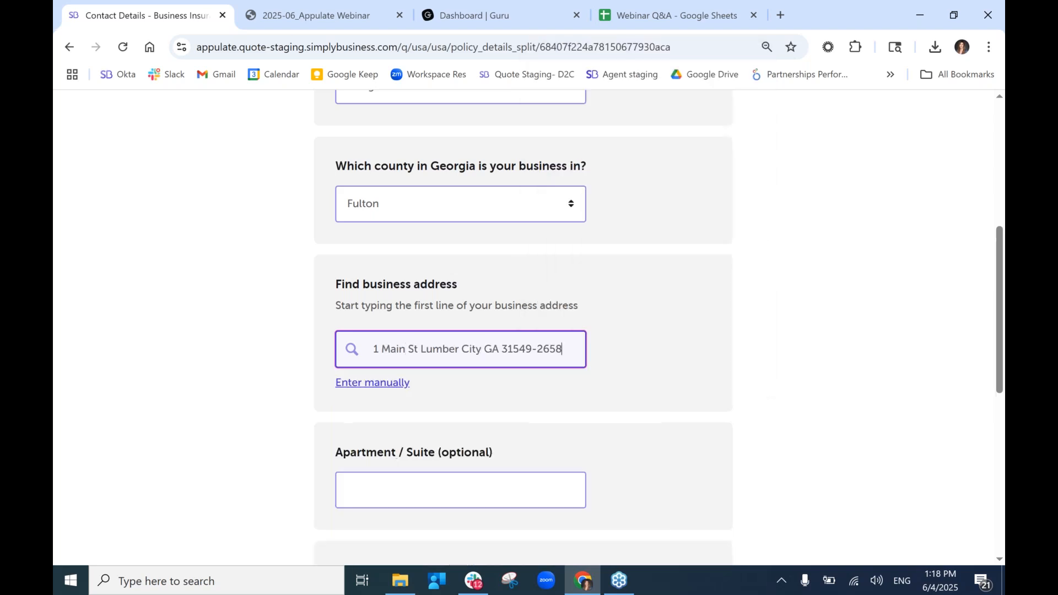
click(667, 510)
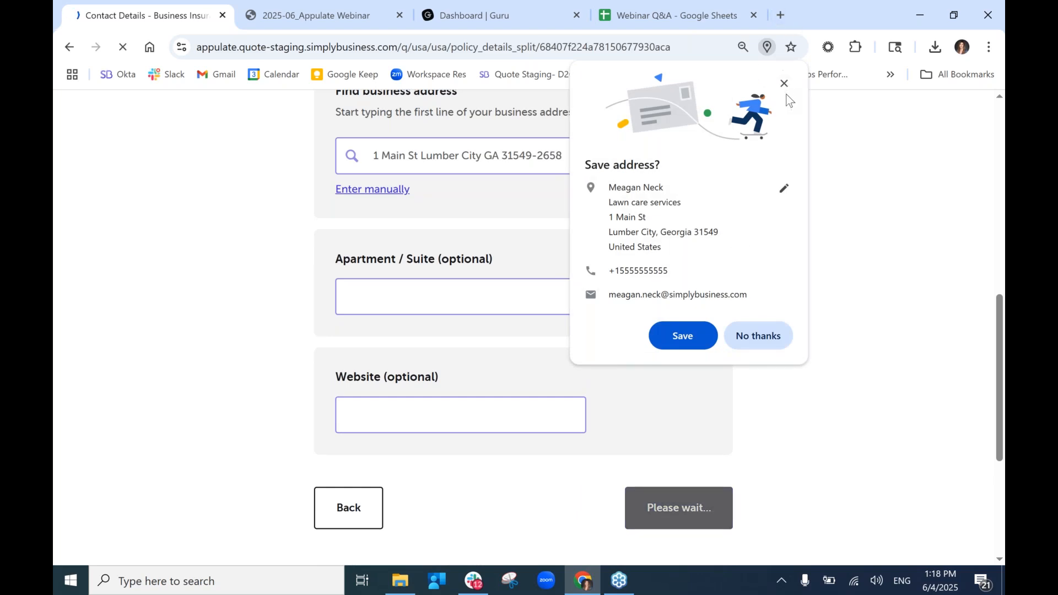
click(784, 86)
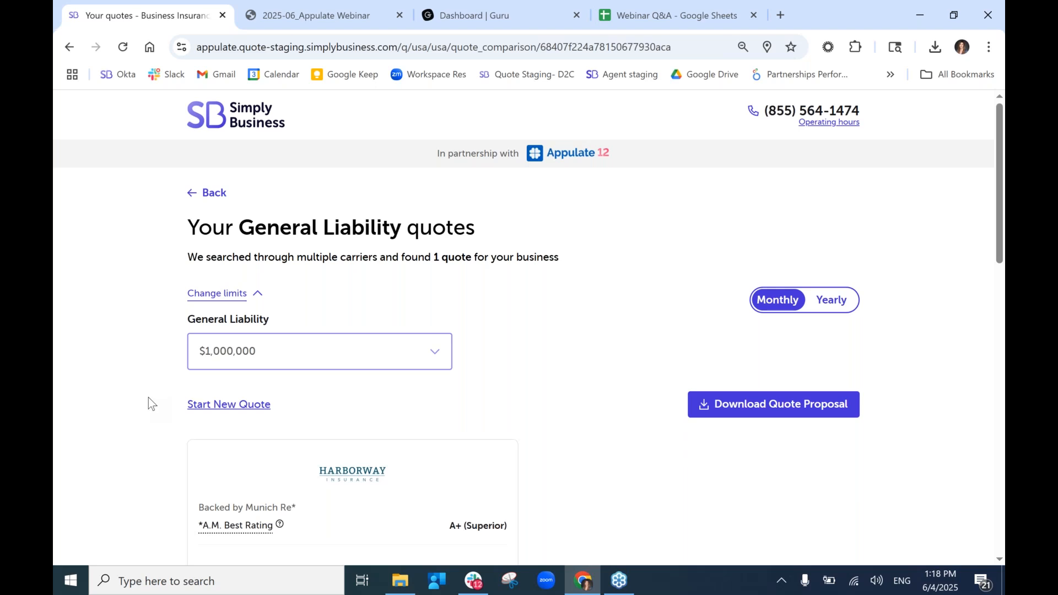
Review the Harborway quote, checking its yearly price before switching back to monthly.
scroll(148, 398, down, 2)
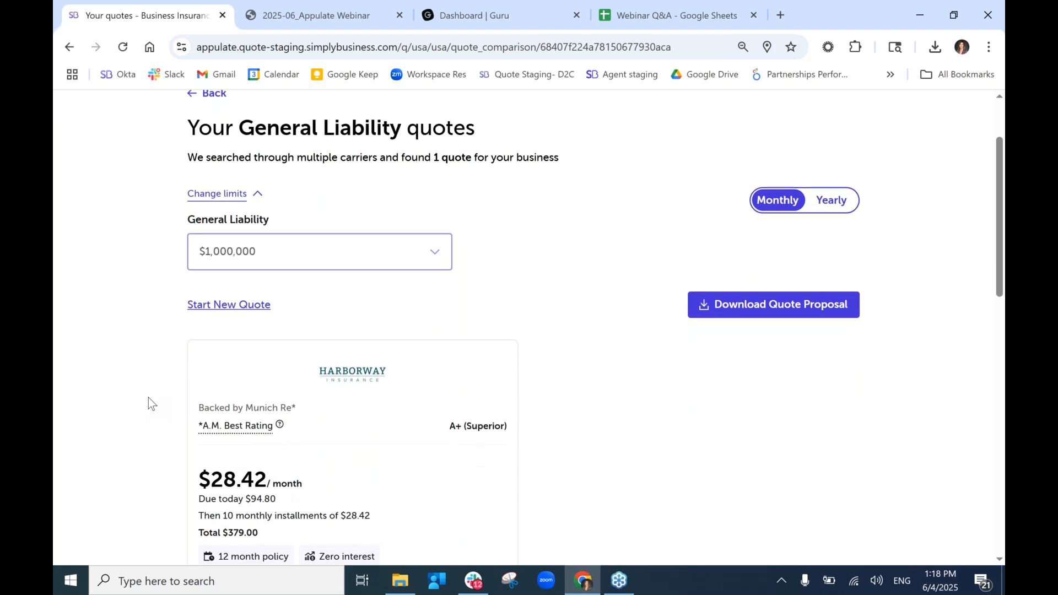
scroll(148, 398, down, 3)
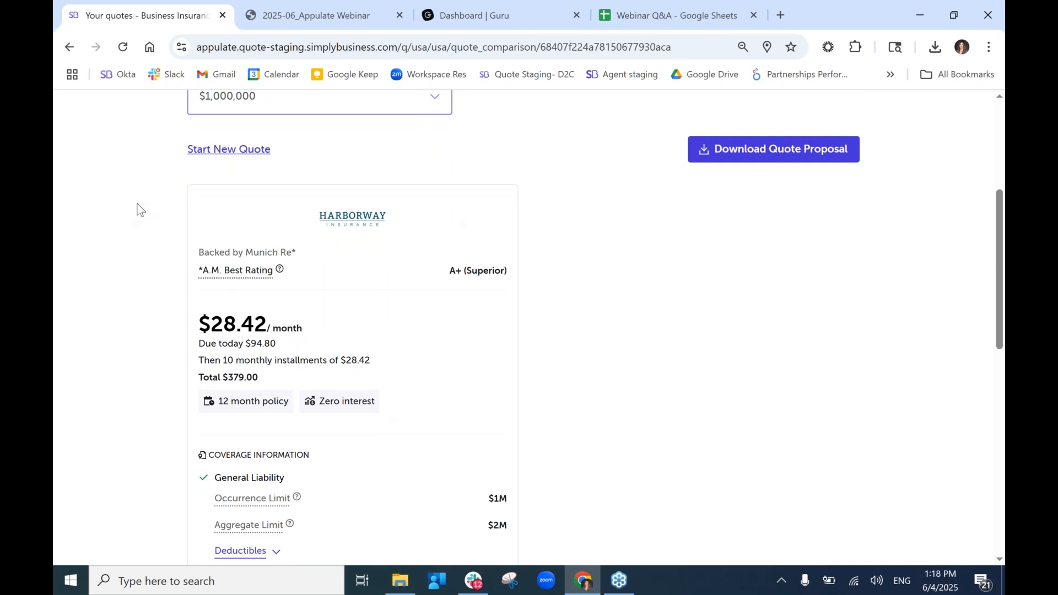
scroll(454, 213, up, 2)
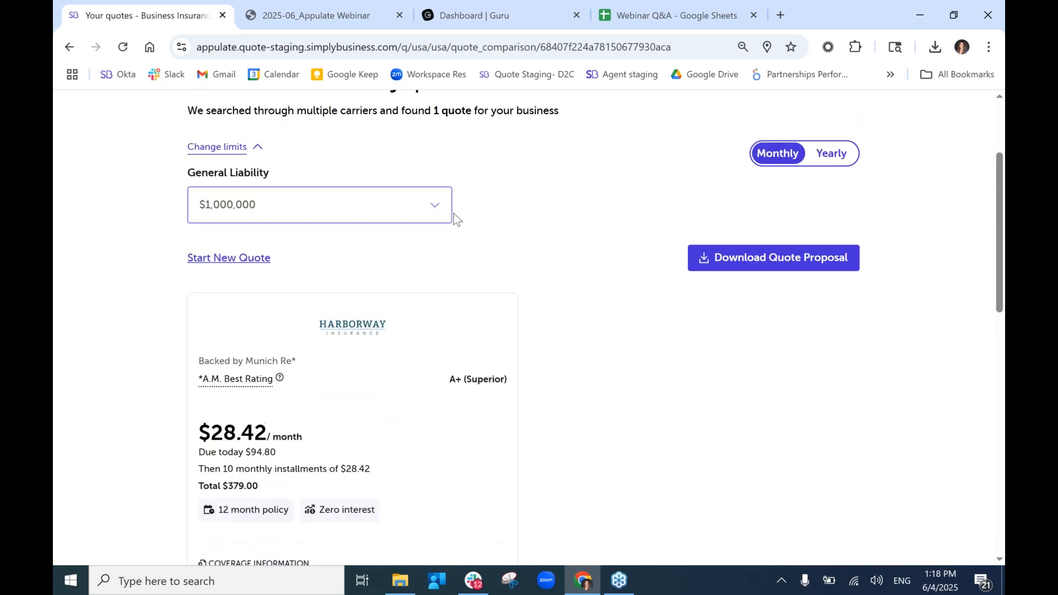
click(827, 166)
click(782, 153)
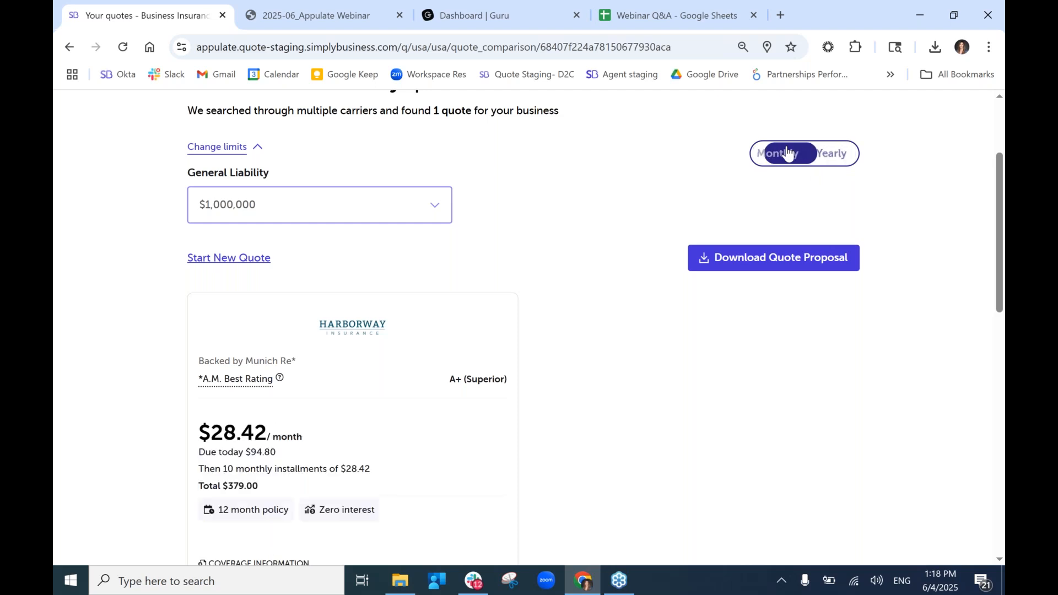
Keep the $1,000,000 General Liability limit and download the quote proposal PDF.
scroll(568, 315, down, 4)
scroll(568, 316, up, 1)
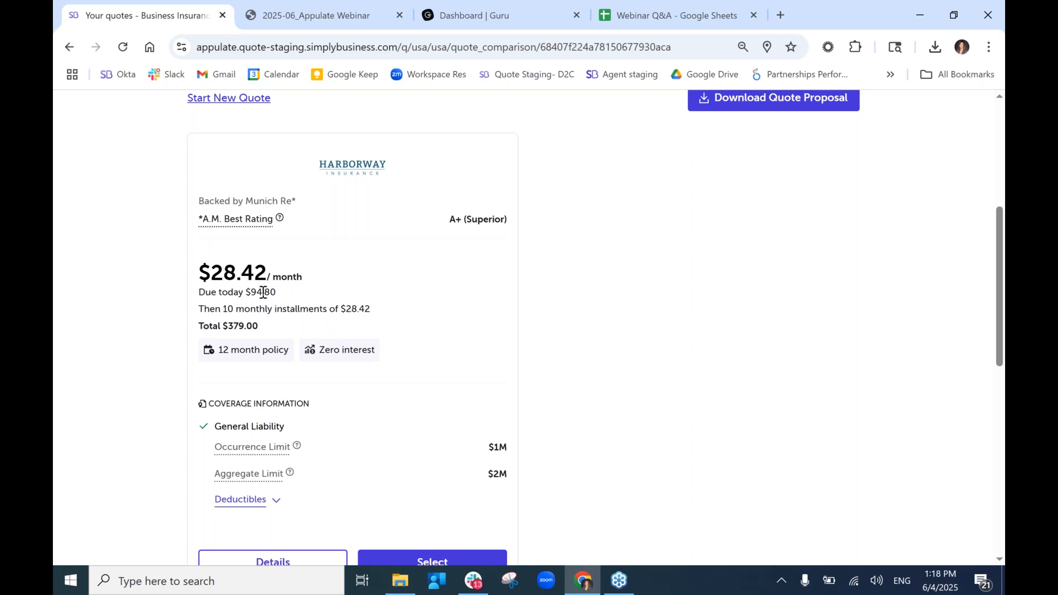
scroll(500, 292, down, 2)
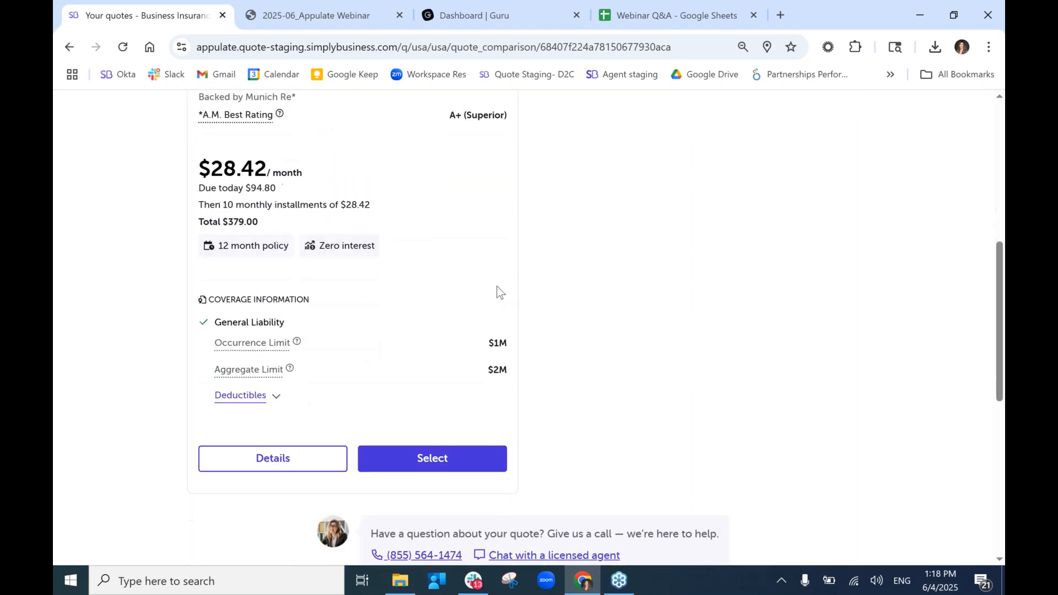
scroll(500, 292, up, 5)
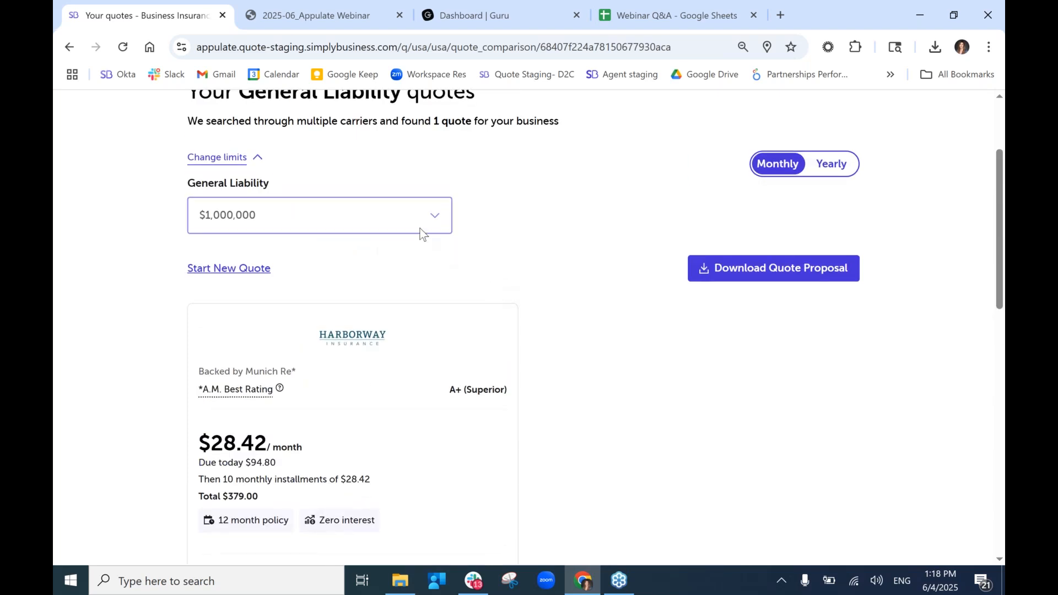
click(423, 231)
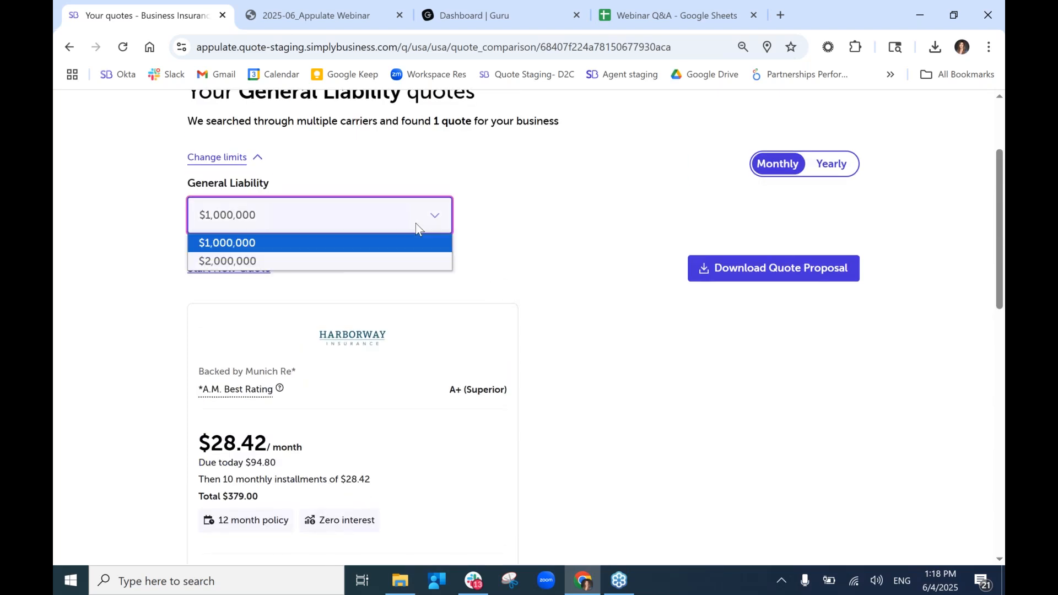
click(504, 219)
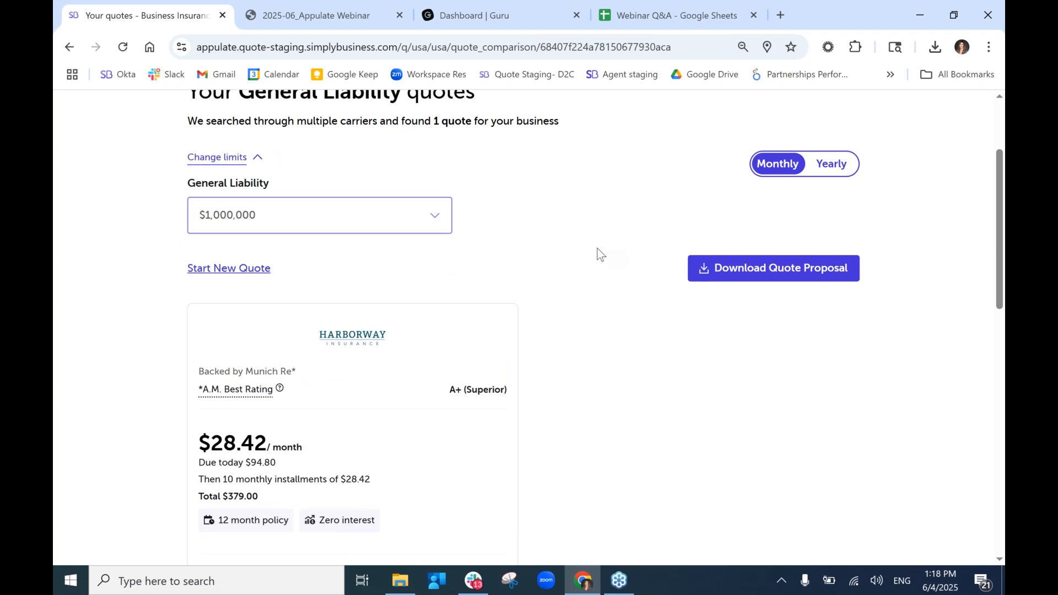
click(696, 277)
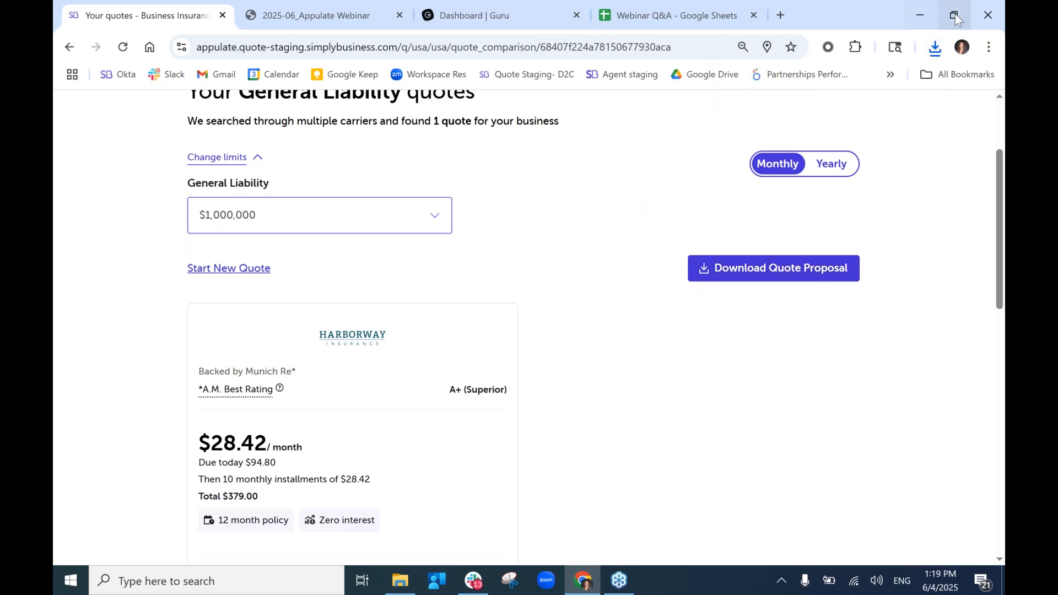
Open downloaded-file (8).pdf from Chrome downloads, scroll through it, and return to the quotes tab.
click(935, 48)
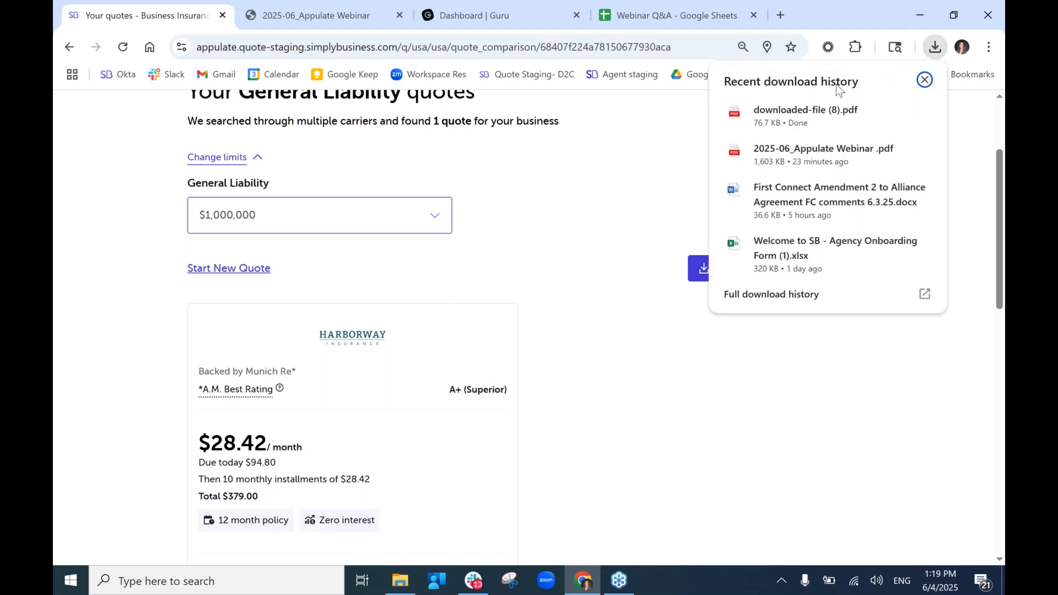
click(816, 112)
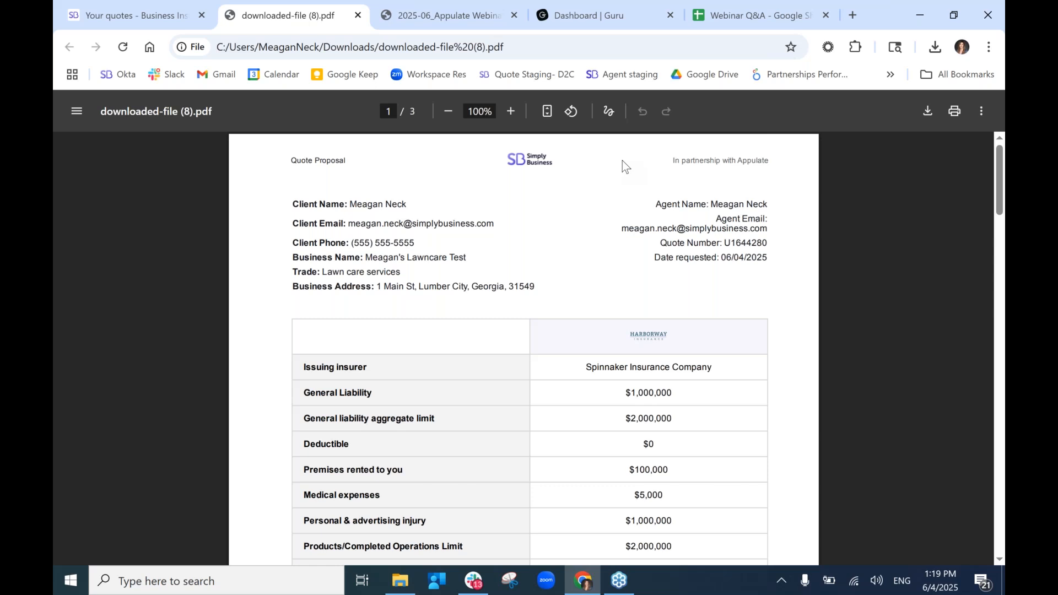
scroll(623, 161, down, 2)
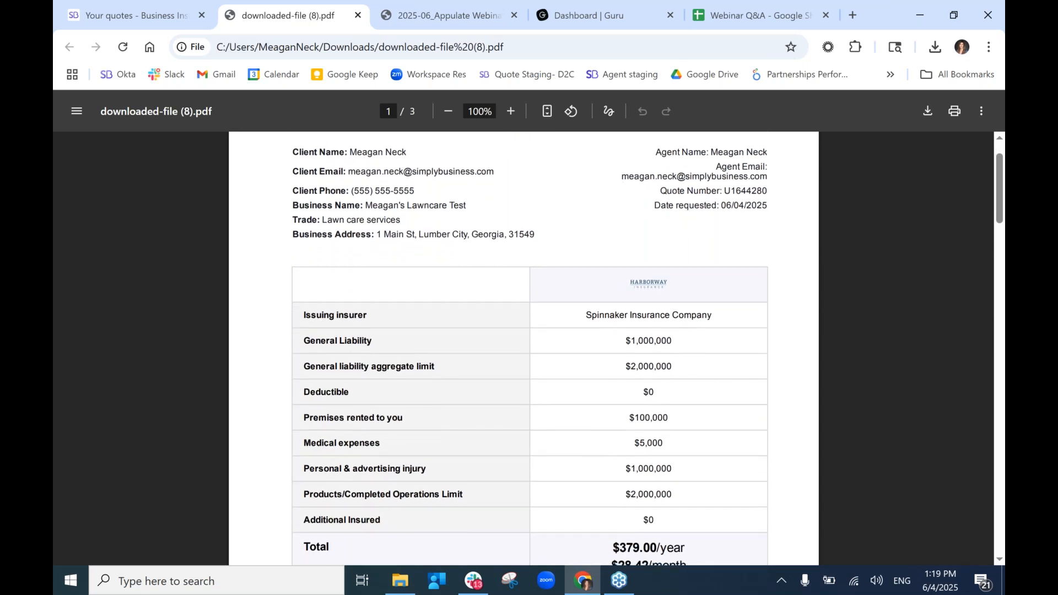
scroll(523, 348, down, 2)
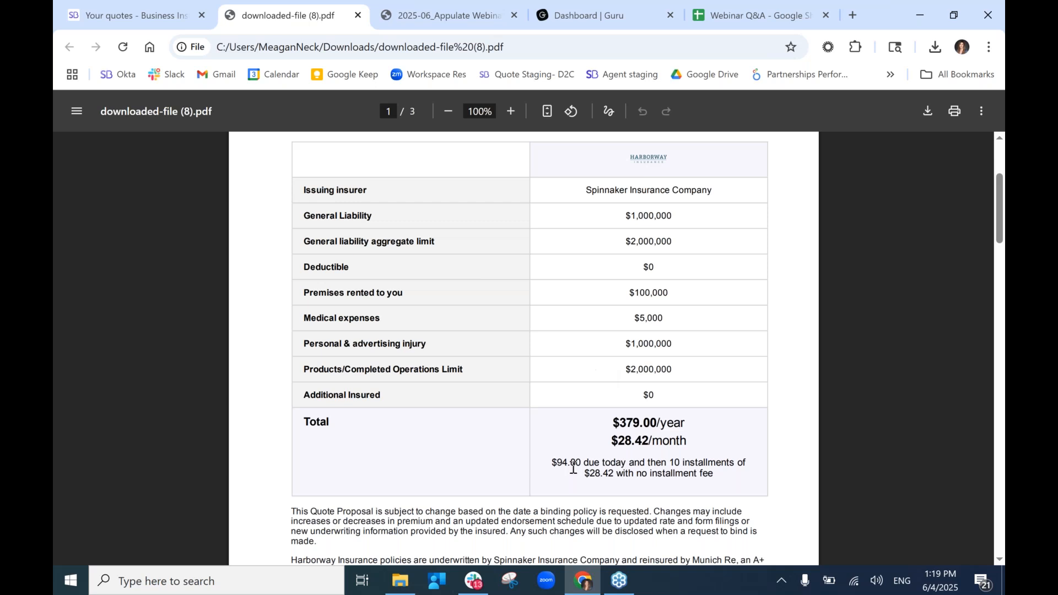
scroll(573, 466, up, 3)
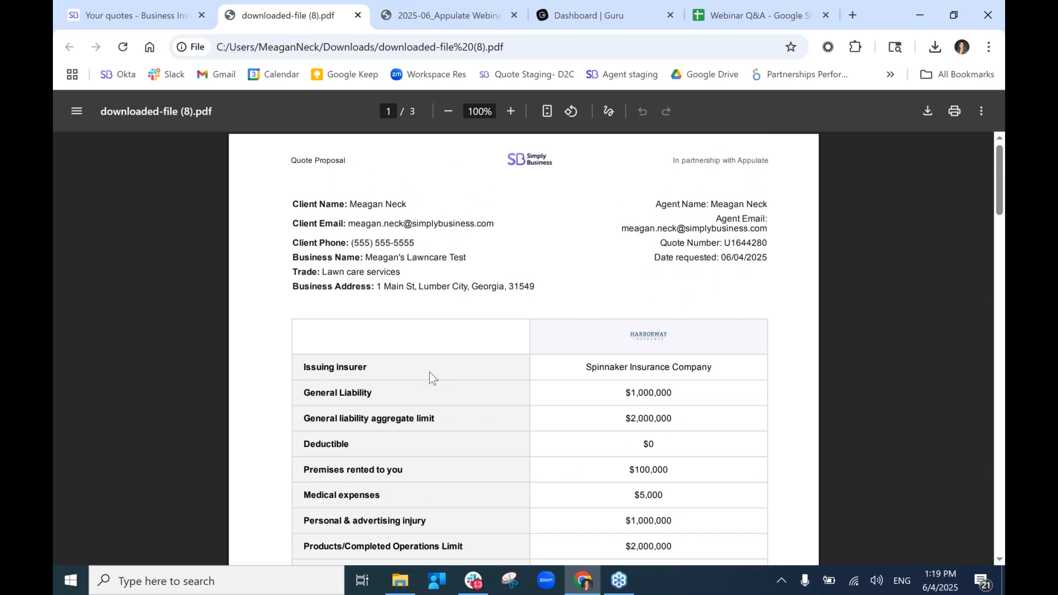
click(147, 3)
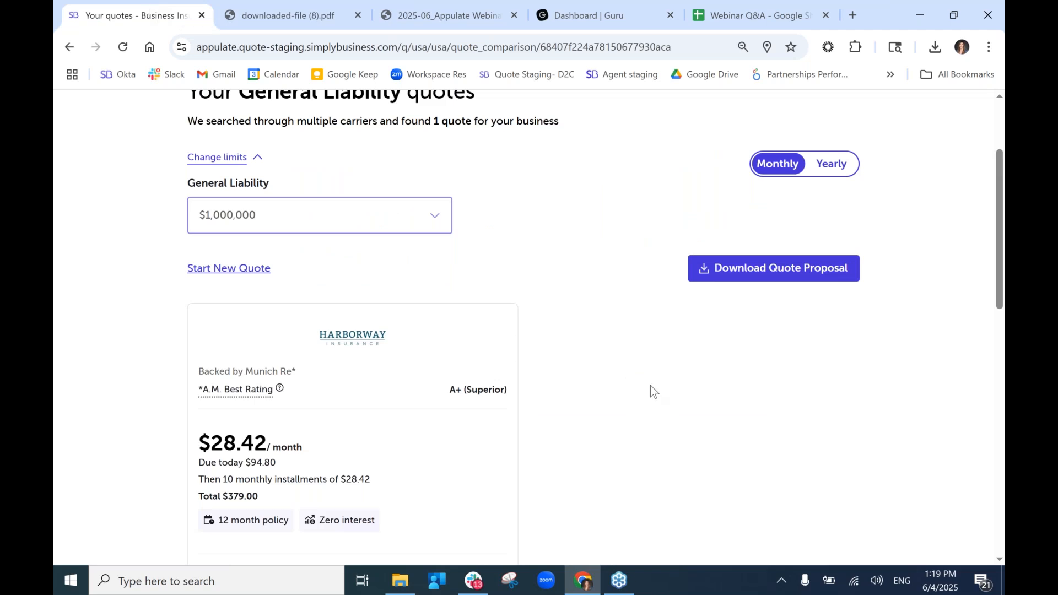
Select the Harborway quote at $28.42/month and proceed to the next purchase step.
scroll(687, 385, down, 3)
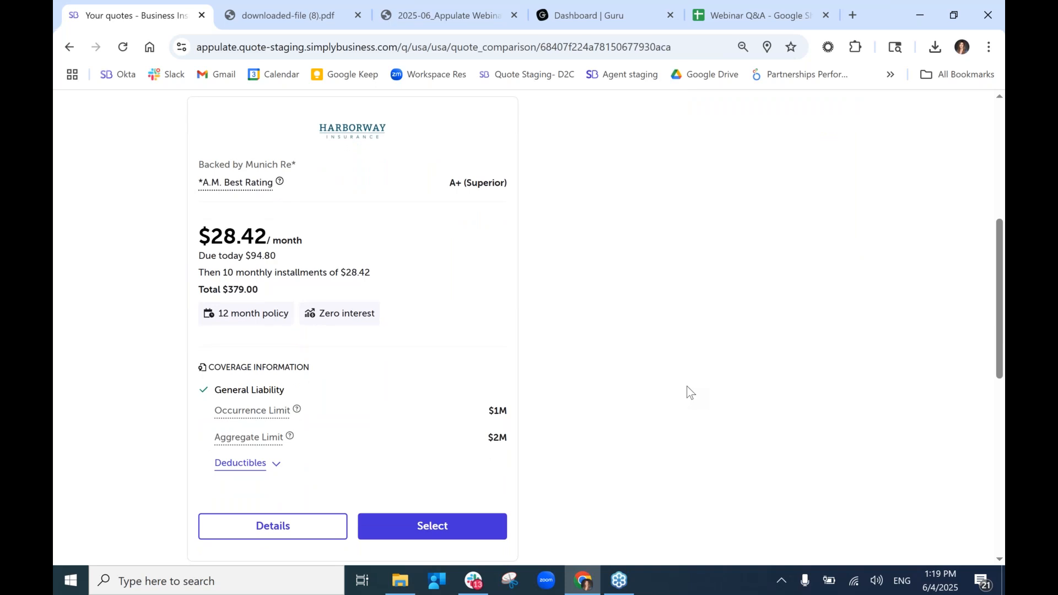
click(441, 527)
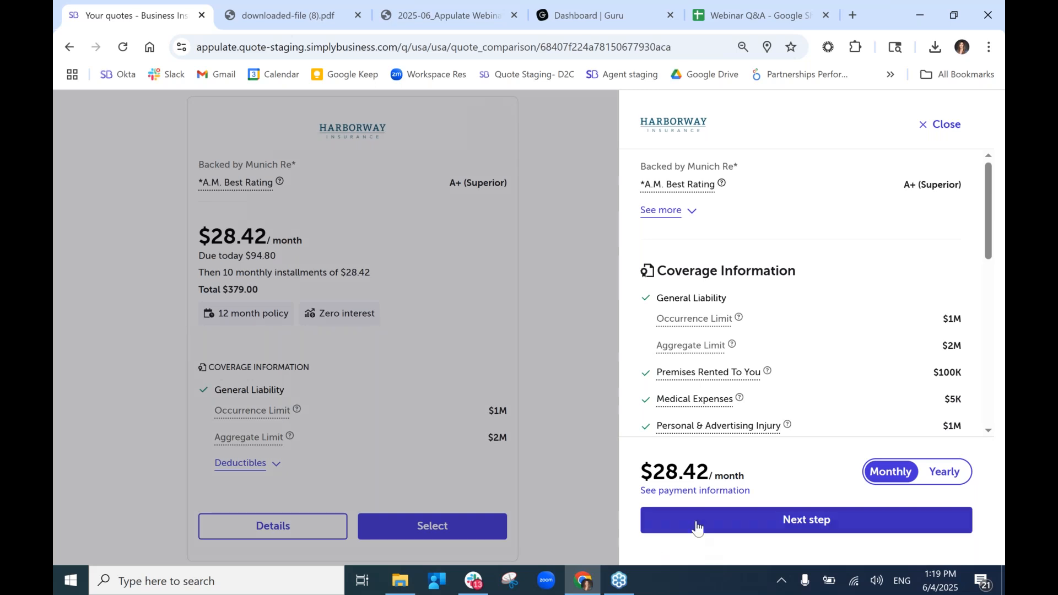
click(708, 522)
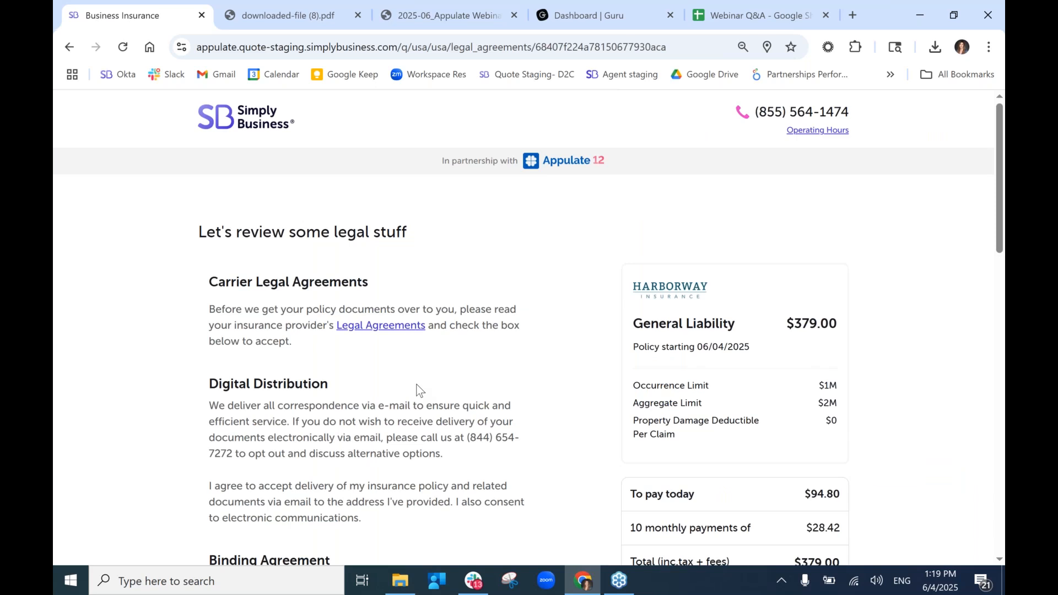
Tick the fraud-warning acknowledgement and producer agreement checkboxes, then continue.
scroll(417, 390, down, 3)
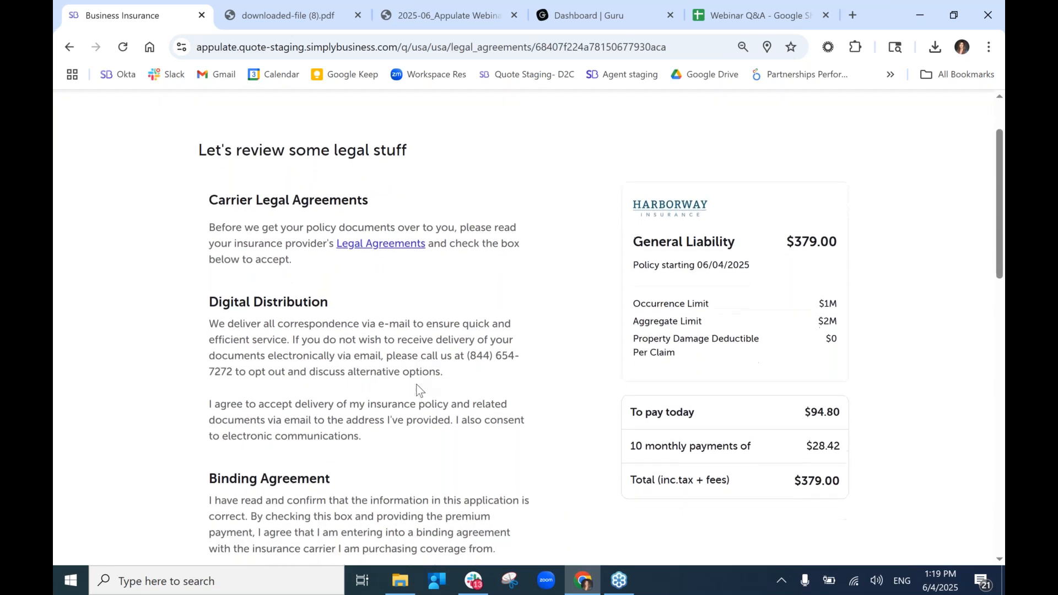
scroll(342, 345, down, 1)
scroll(342, 345, down, 1)
scroll(342, 296, down, 1)
scroll(340, 298, down, 5)
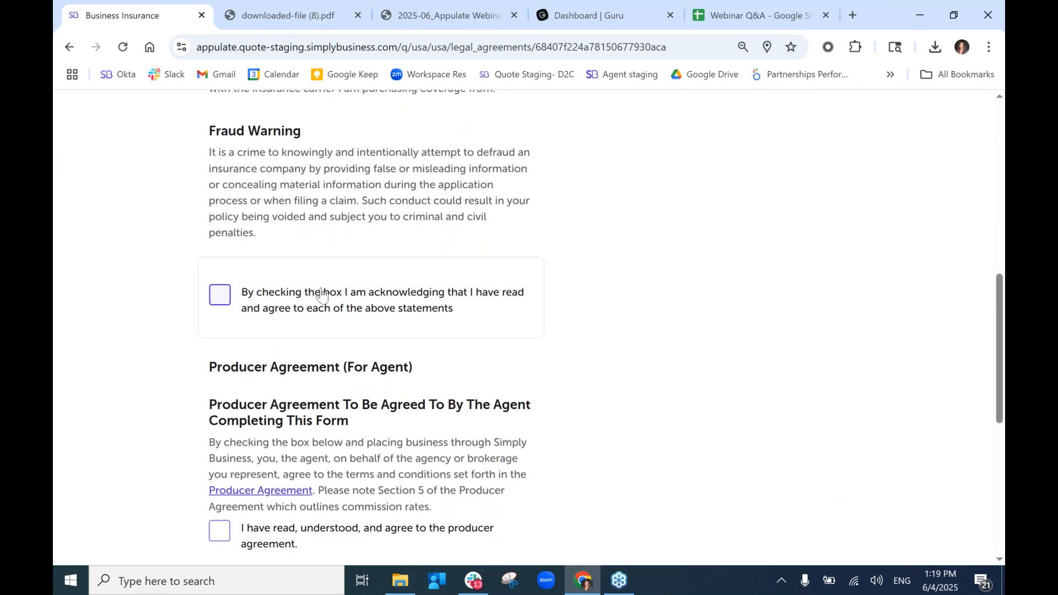
click(322, 296)
scroll(227, 346, down, 1)
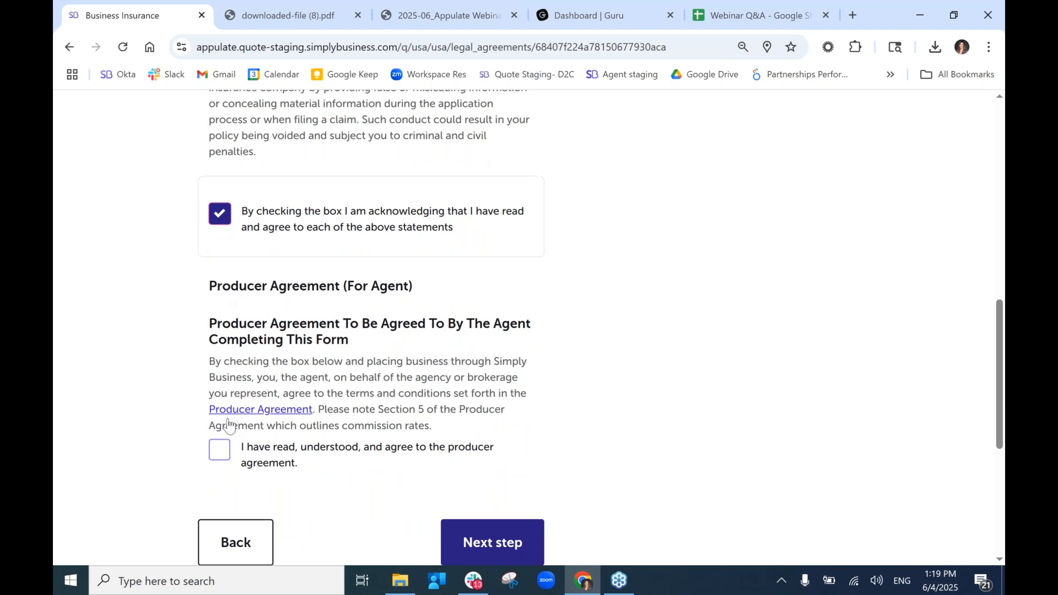
click(238, 447)
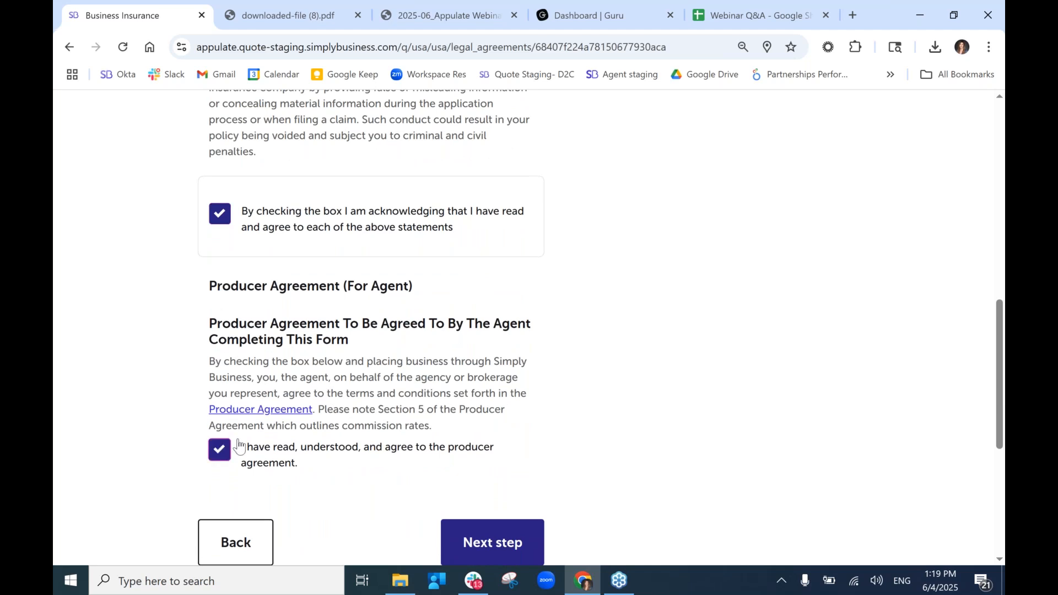
scroll(405, 394, down, 1)
click(494, 455)
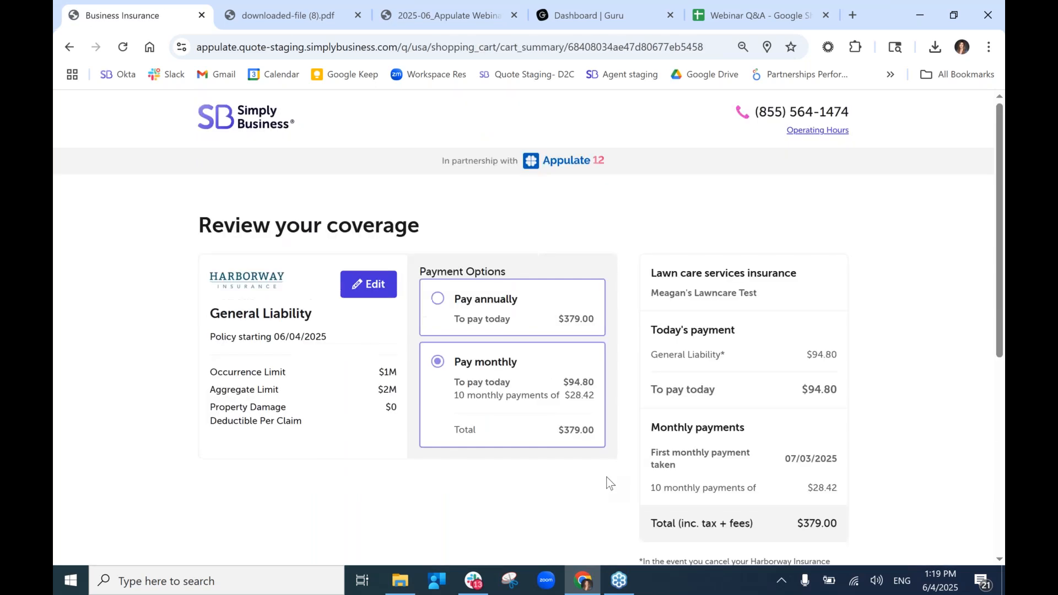
Check out from Review your coverage to reach Stripe payment with $94.80 due today.
scroll(538, 475, down, 2)
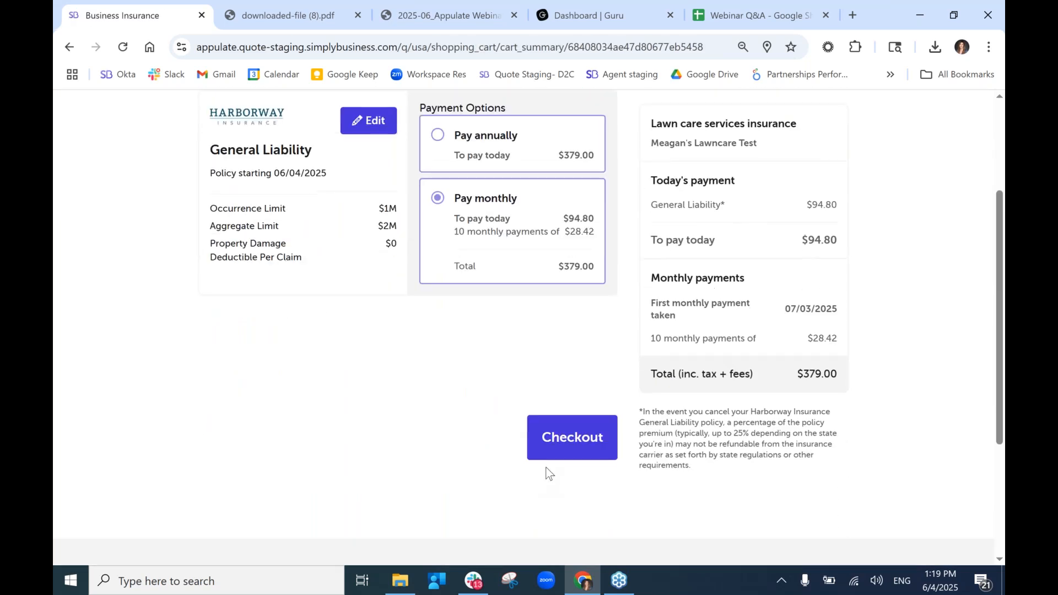
click(565, 455)
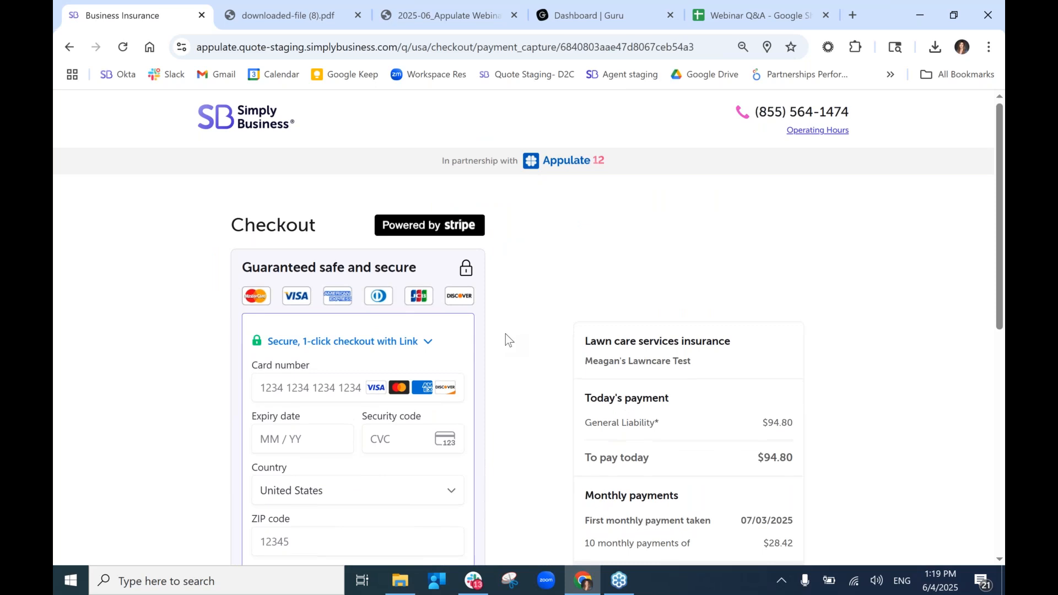
scroll(508, 338, down, 1)
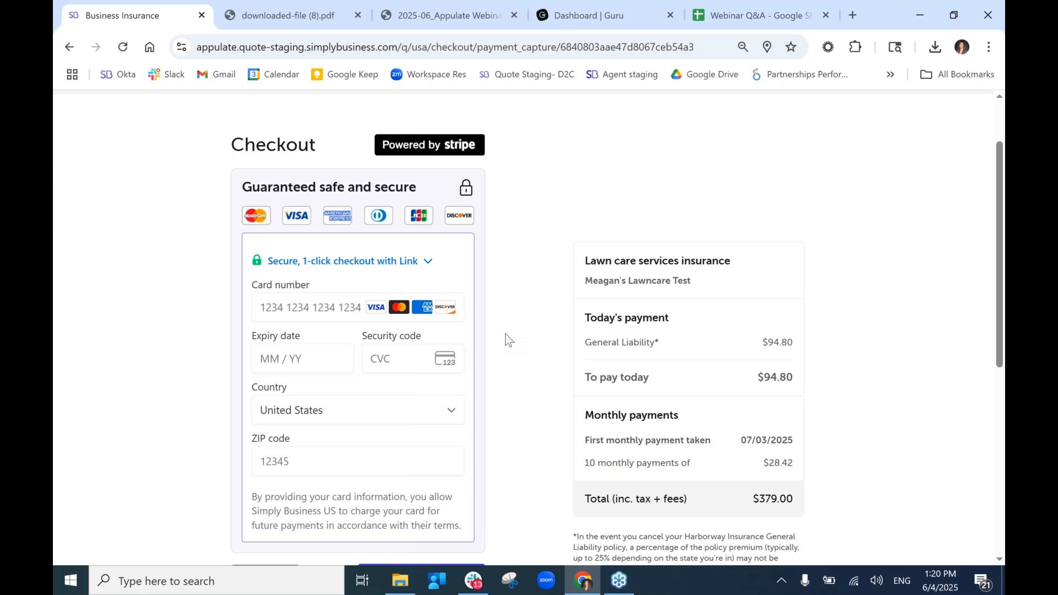
scroll(505, 334, down, 2)
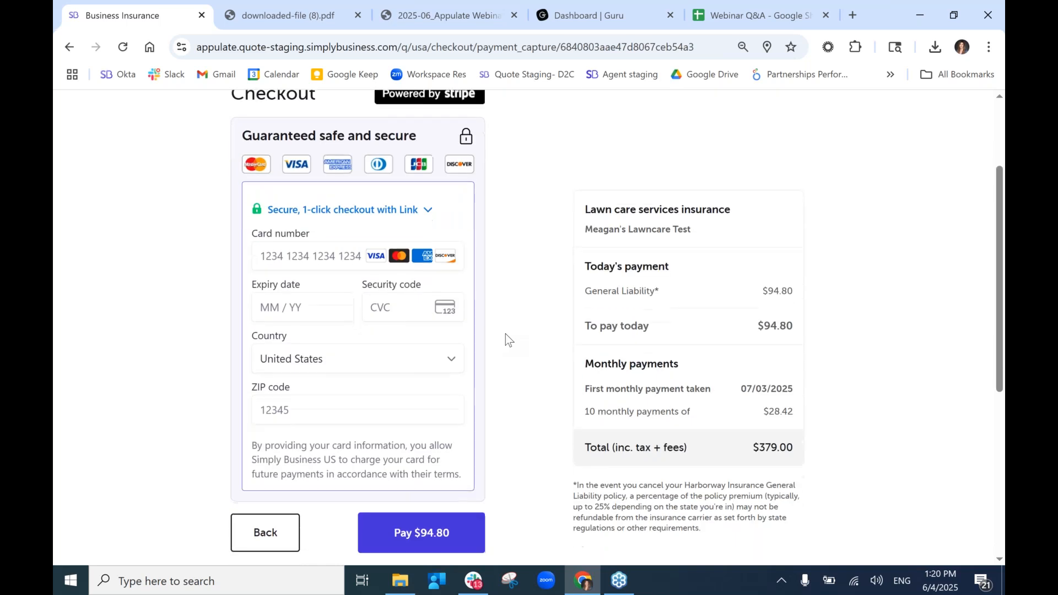
scroll(851, 276, up, 3)
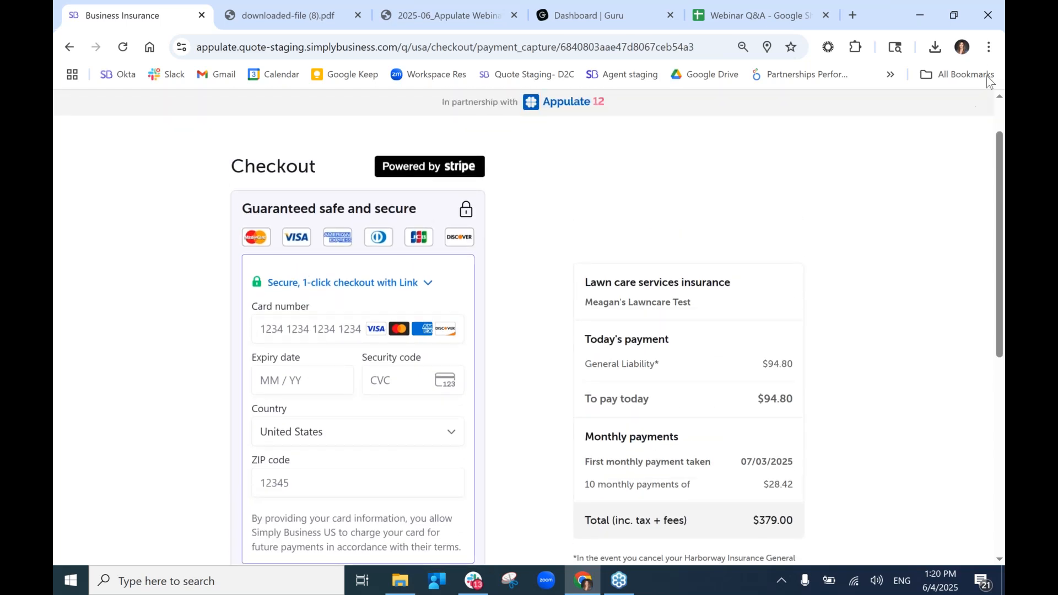
click(997, 40)
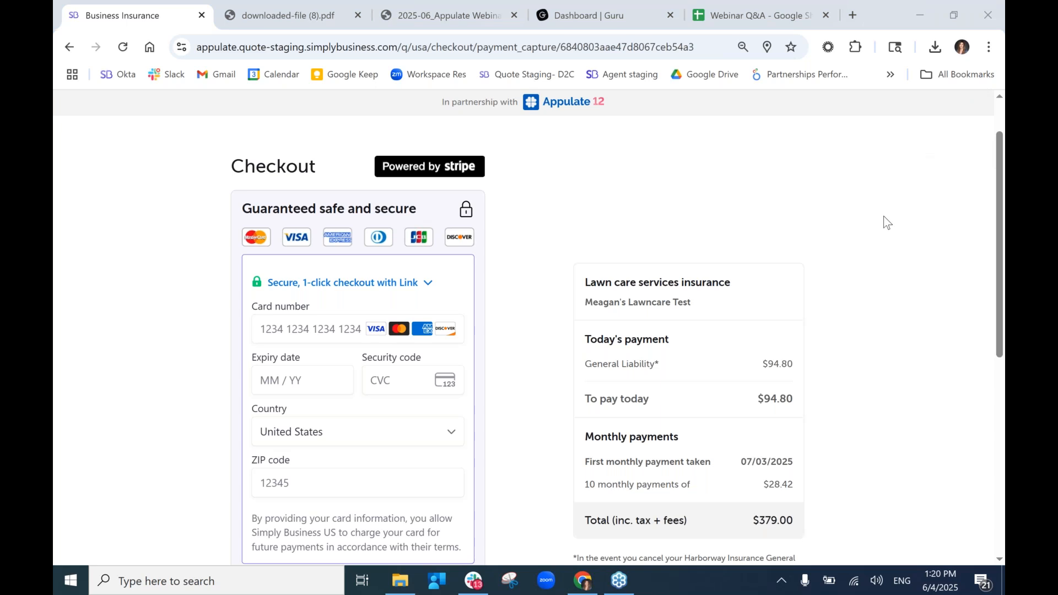